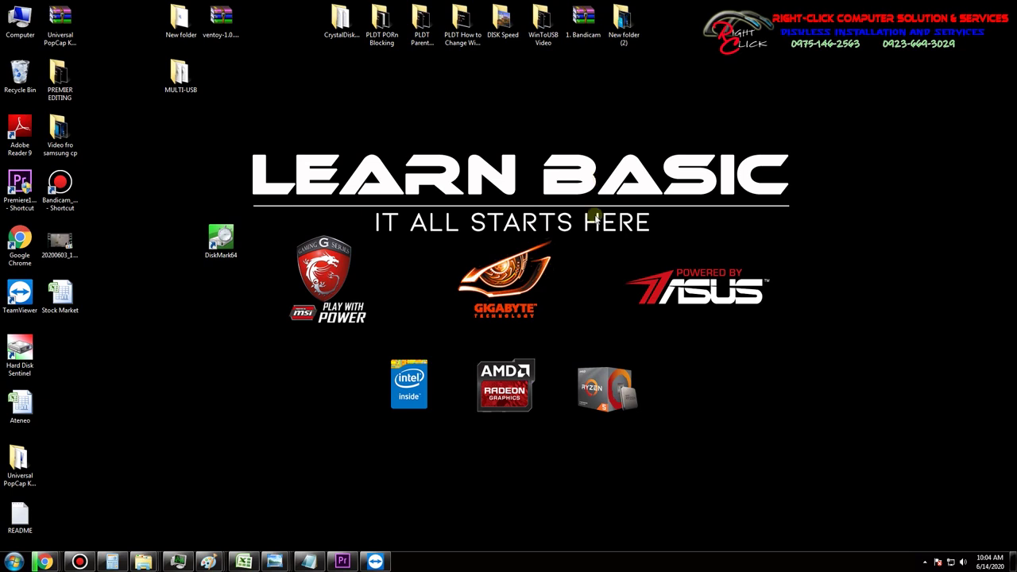
# Step: View the patriot_blast_240gba picture of the 240GB SSD, then minimize it
pyautogui.moveTo(274, 562)
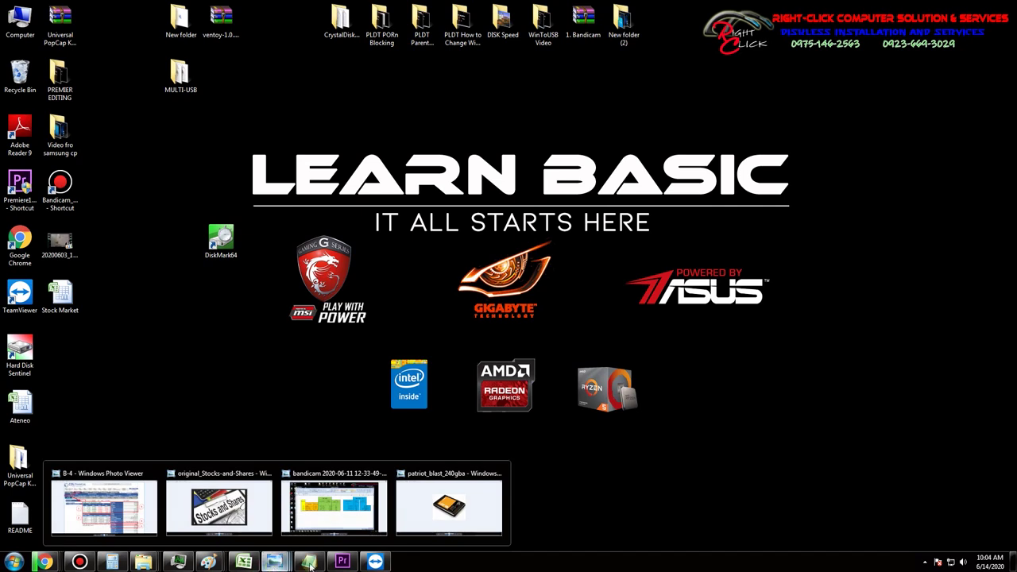
pyautogui.click(458, 513)
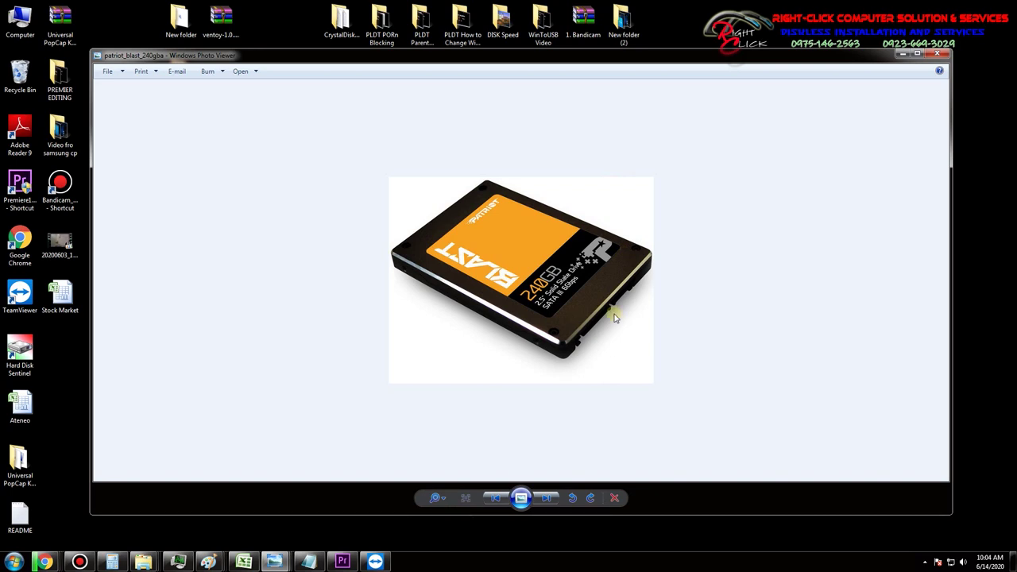
pyautogui.click(902, 53)
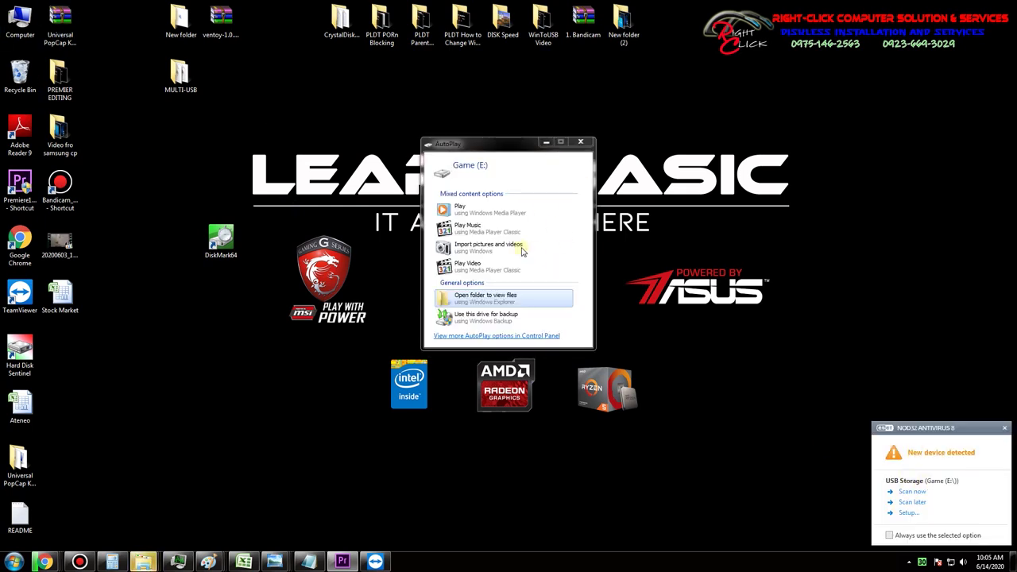
# Step: Open the Computer window listing the drives and dismiss the AutoPlay prompt for Game (E:)
pyautogui.doubleClick(19, 24)
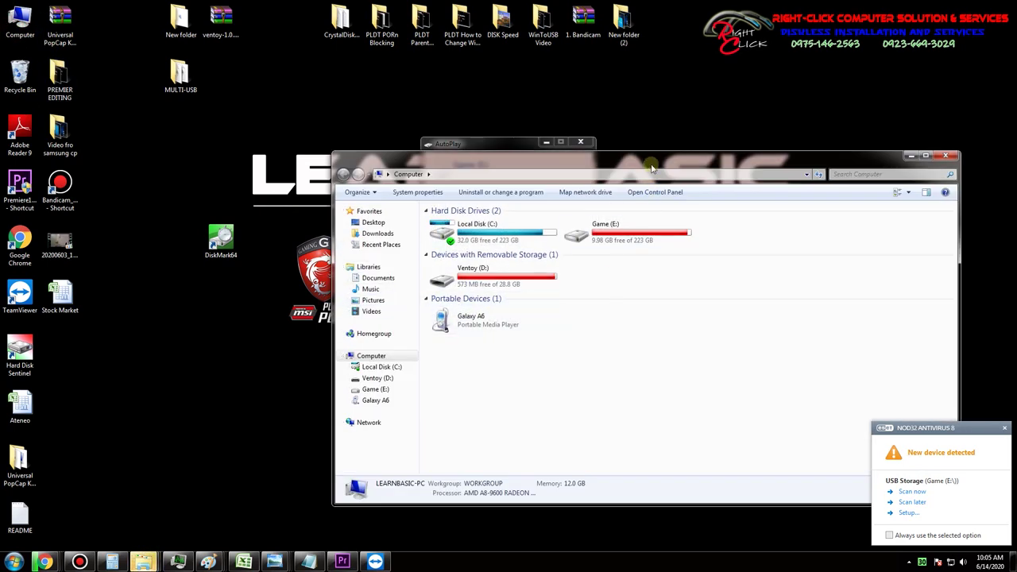
pyautogui.moveTo(652, 166); pyautogui.dragTo(596, 204)
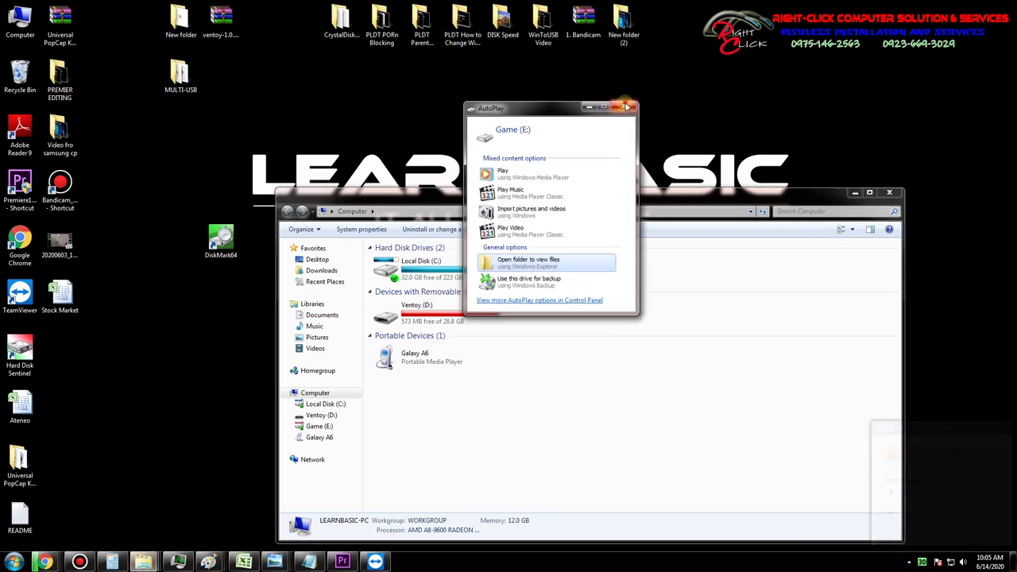
pyautogui.click(626, 106)
pyautogui.moveTo(620, 196); pyautogui.dragTo(575, 105)
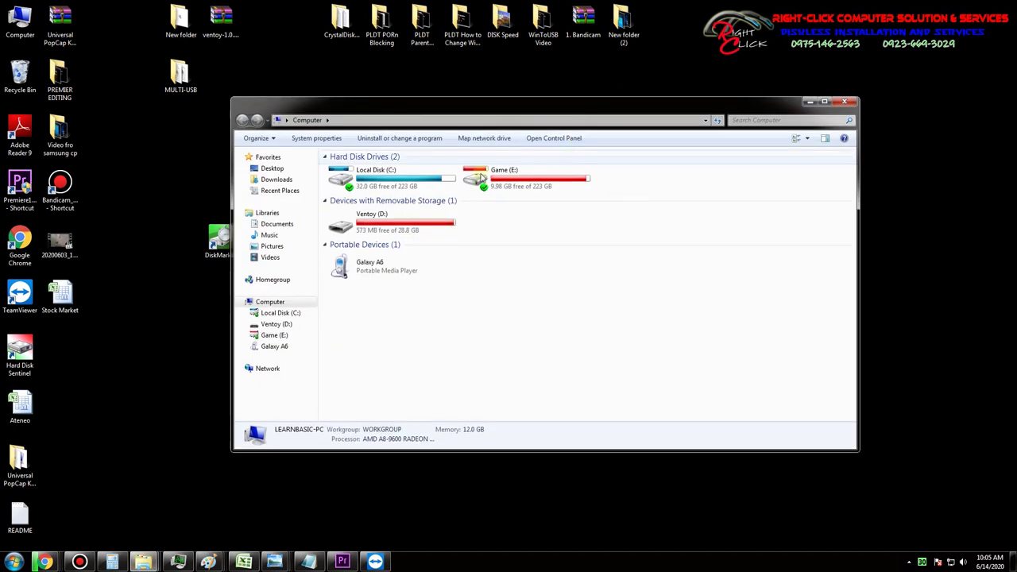
# Step: Open the Game (E:) drive to show its folders and archives
pyautogui.doubleClick(534, 184)
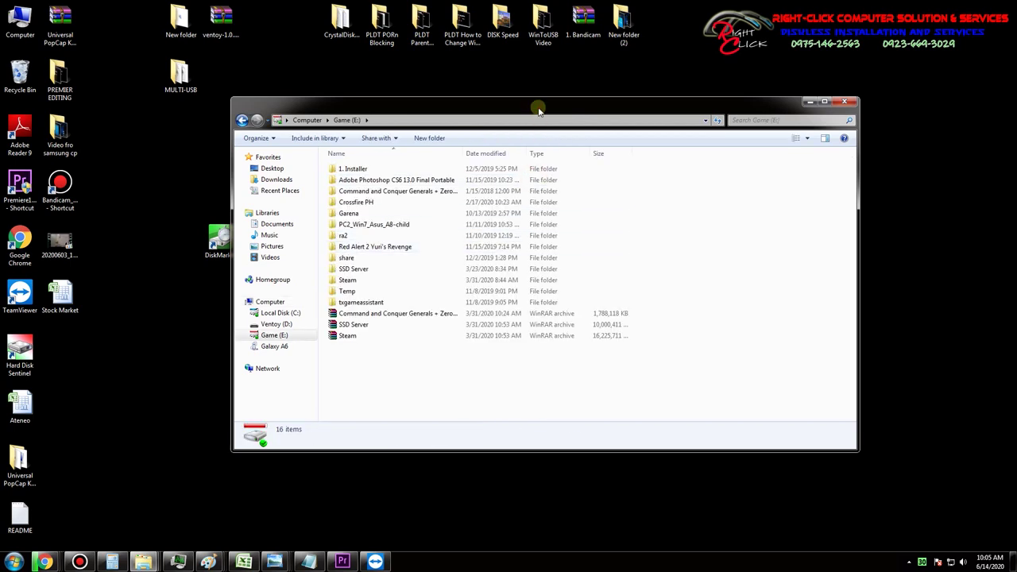
pyautogui.moveTo(538, 106); pyautogui.dragTo(542, 101)
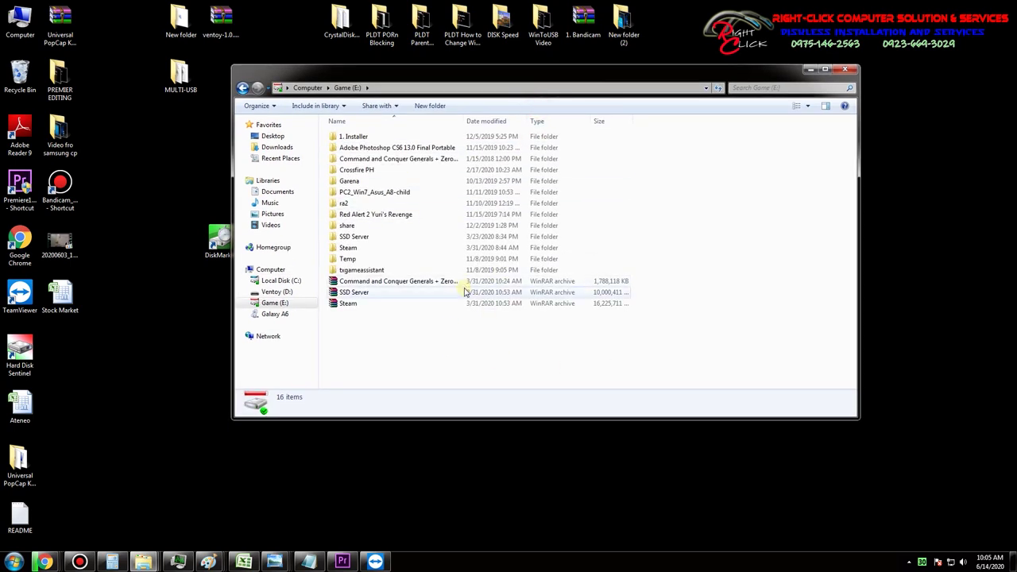
pyautogui.click(243, 87)
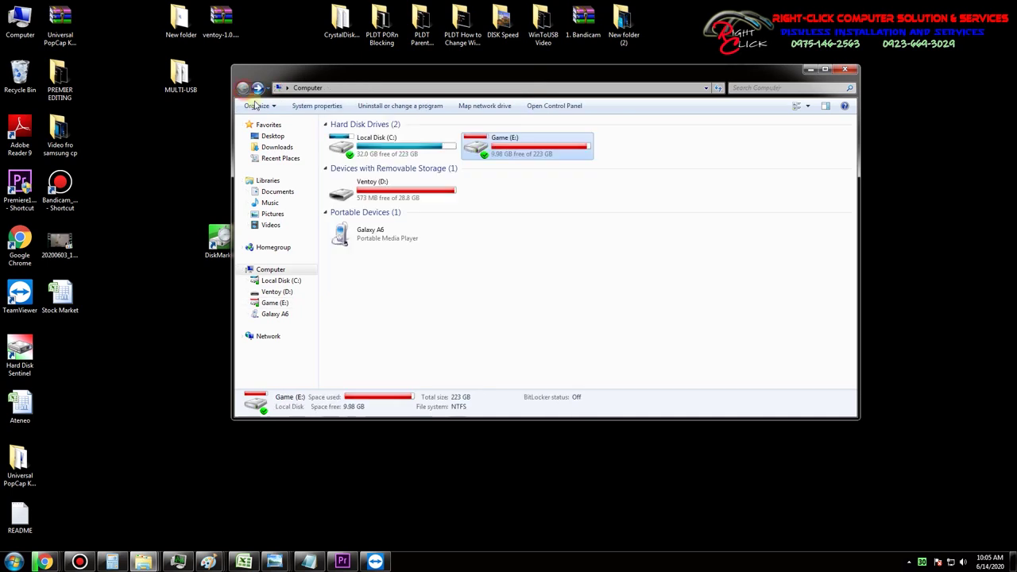
pyautogui.doubleClick(546, 153)
pyautogui.moveTo(549, 71); pyautogui.dragTo(569, 76)
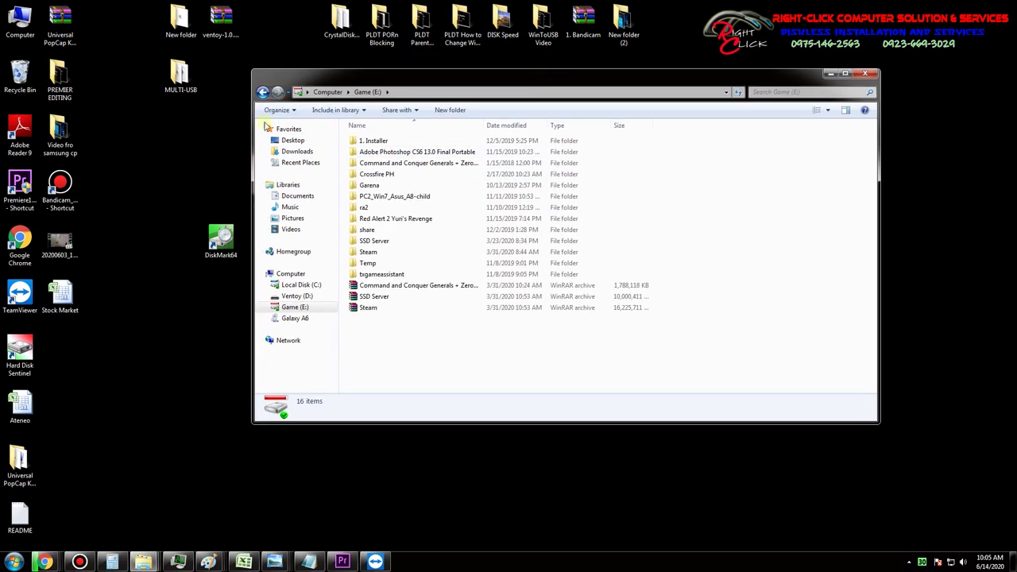
# Step: Bring up the C:\FILES folder window and arrange it beside the Game (E:) window
pyautogui.click(143, 562)
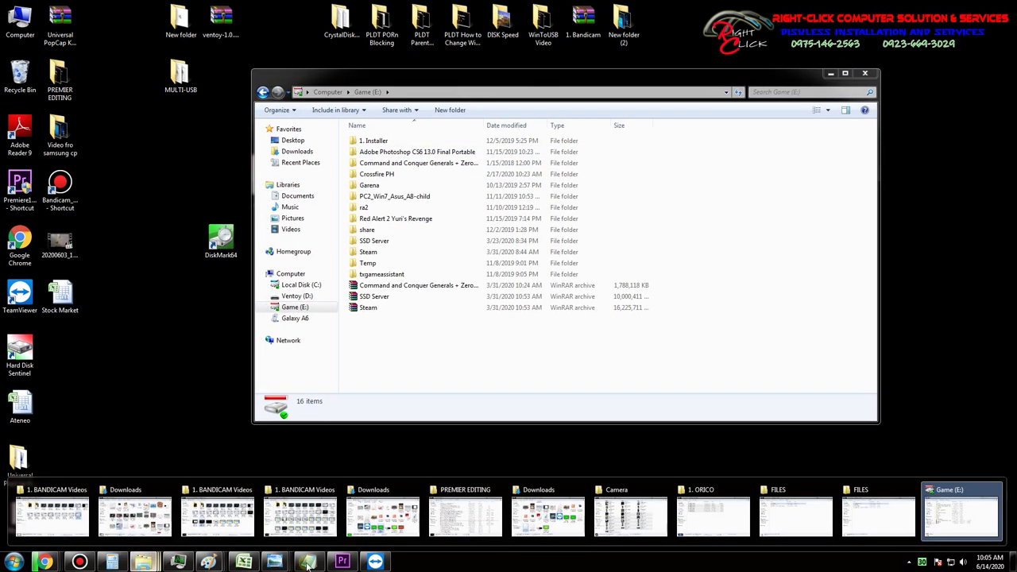
pyautogui.click(874, 513)
pyautogui.moveTo(585, 148); pyautogui.dragTo(724, 271)
pyautogui.moveTo(486, 85); pyautogui.dragTo(400, 62)
pyautogui.moveTo(777, 268); pyautogui.dragTo(879, 243)
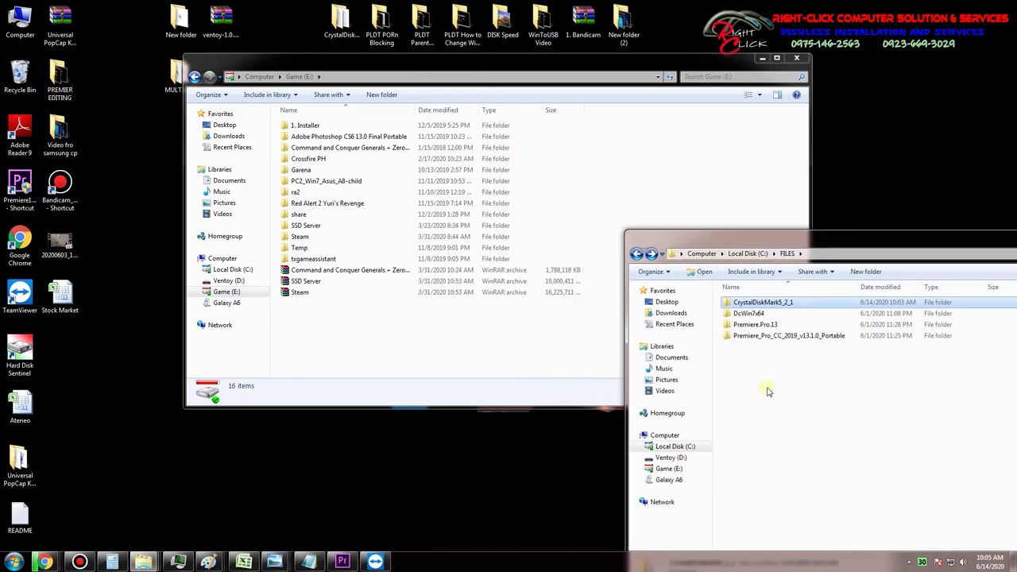
# Step: Check the size of the DcWin7x64 folder in C:\FILES through its properties
pyautogui.rightClick(761, 313)
pyautogui.click(795, 307)
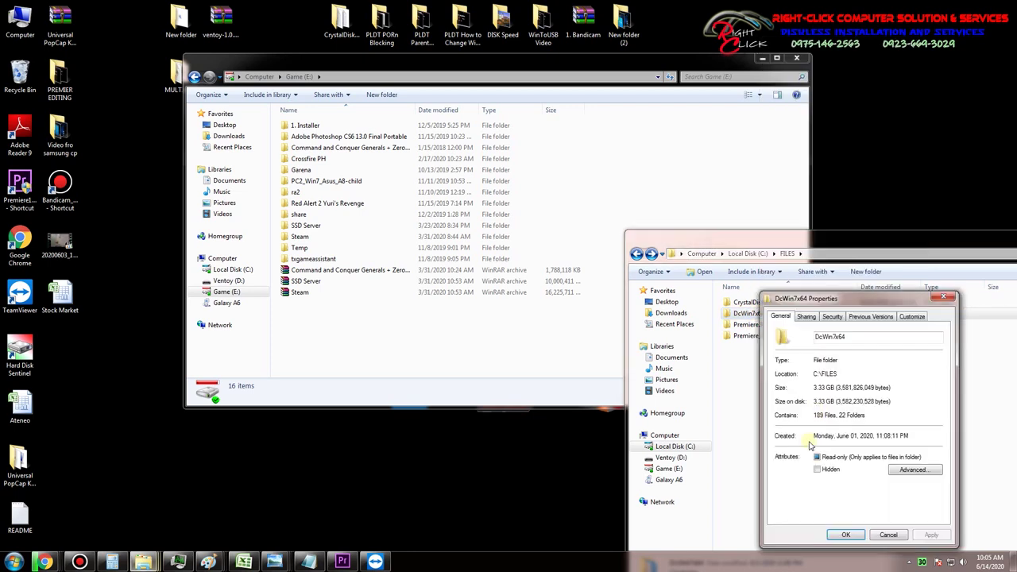
pyautogui.click(943, 297)
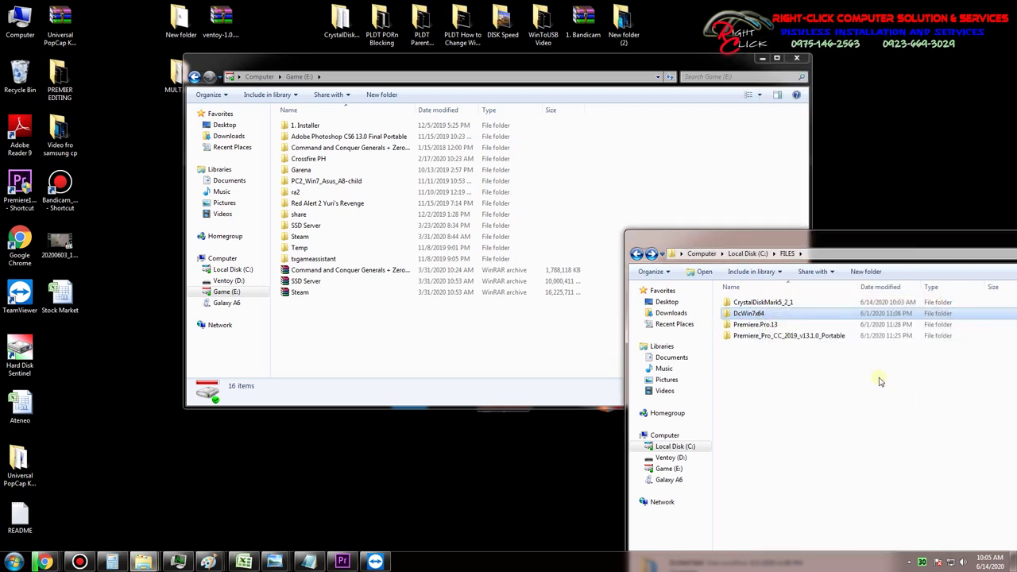
# Step: Copy the DcWin7x64 folder from C:\FILES into the root of Game (E:)
pyautogui.rightClick(760, 314)
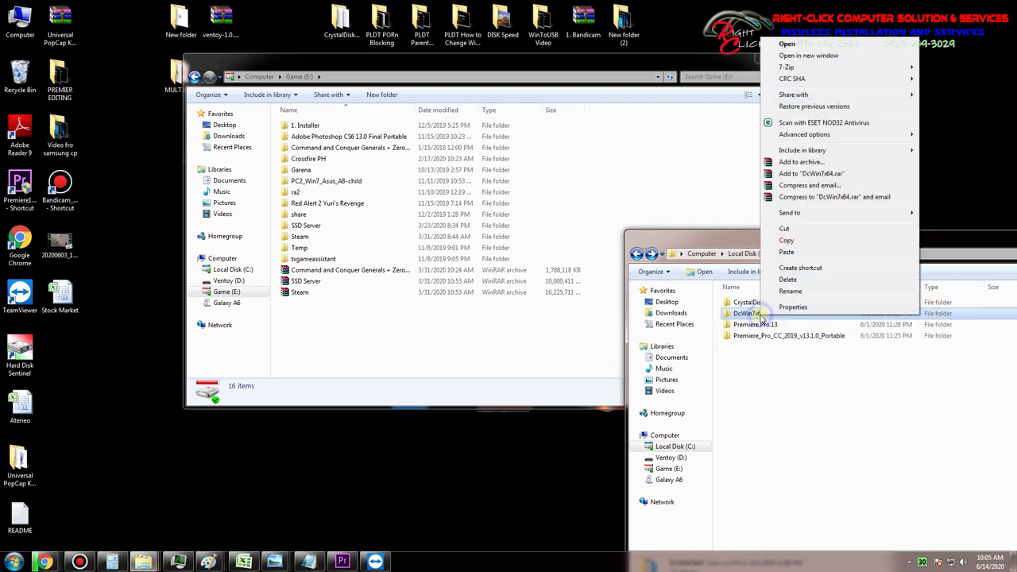
pyautogui.click(793, 240)
pyautogui.click(300, 330)
pyautogui.rightClick(300, 322)
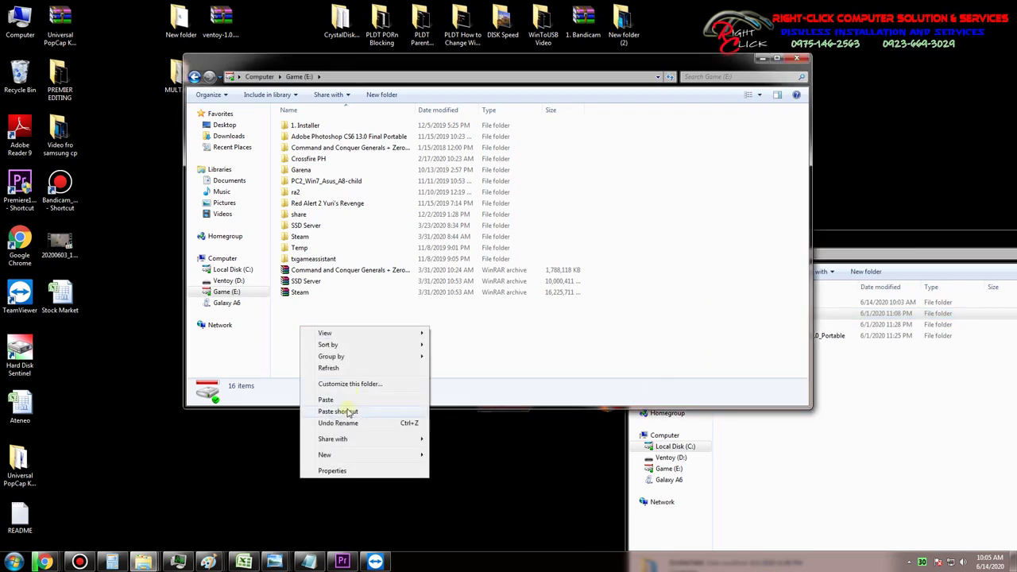
pyautogui.click(342, 400)
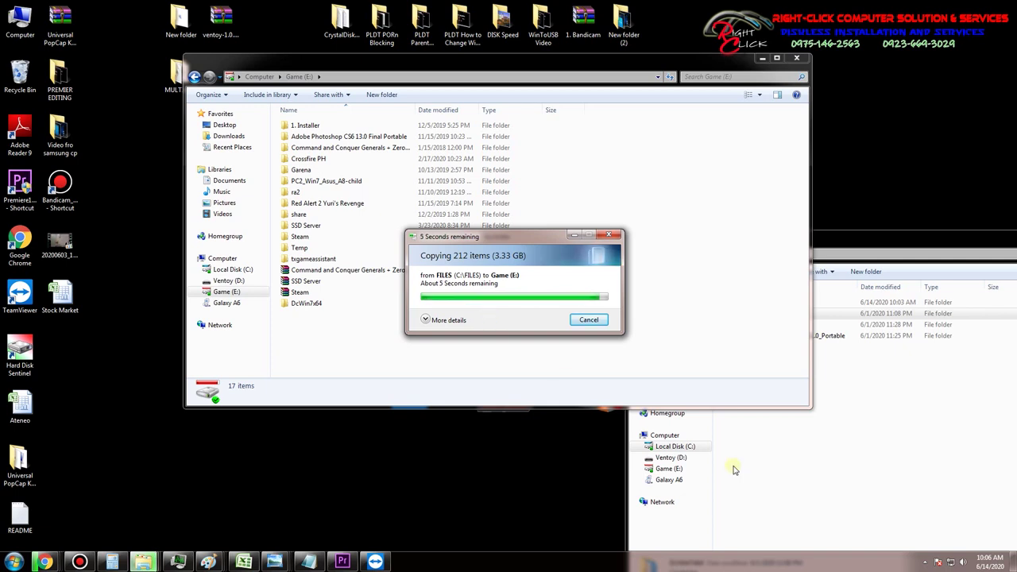
pyautogui.click(924, 561)
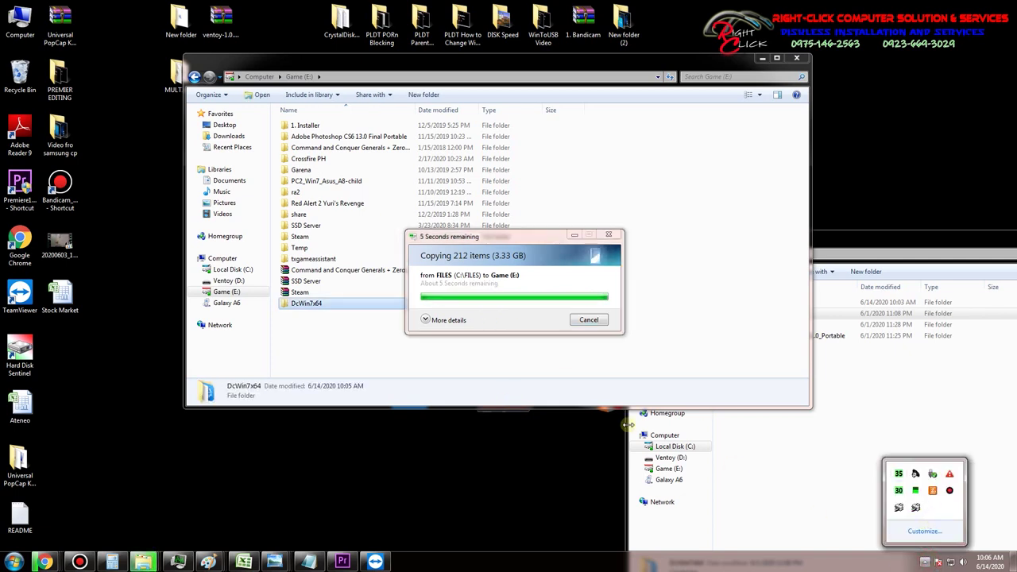
pyautogui.click(342, 326)
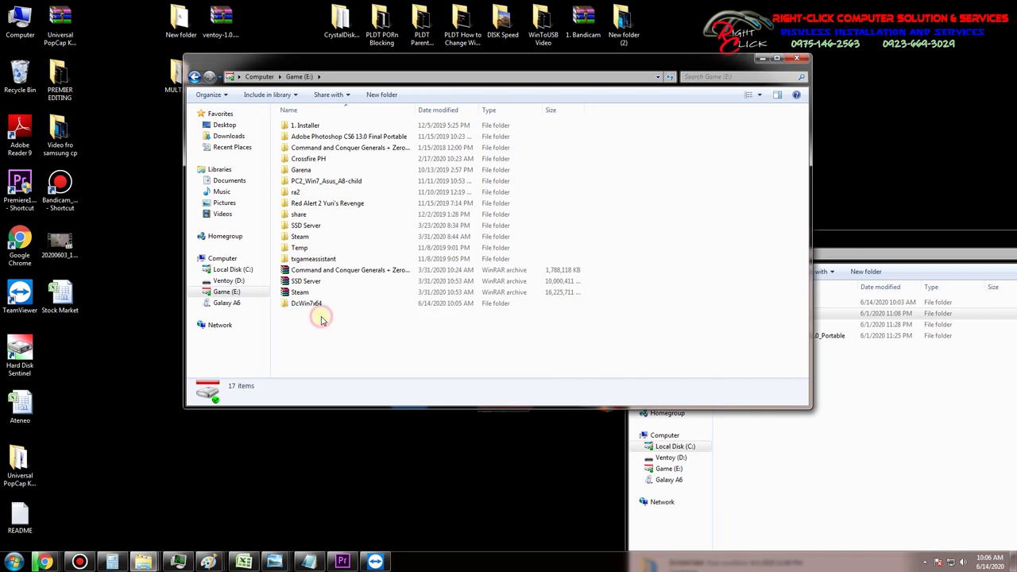
# Step: Check the size of the copied DcWin7x64 folder on Game (E:) through its properties
pyautogui.click(317, 305)
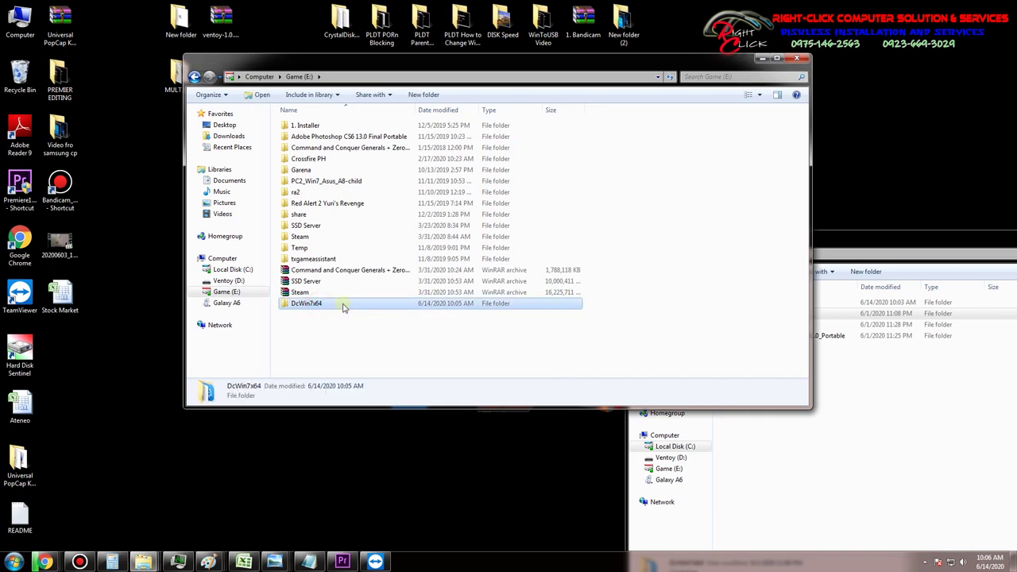
pyautogui.moveTo(344, 308)
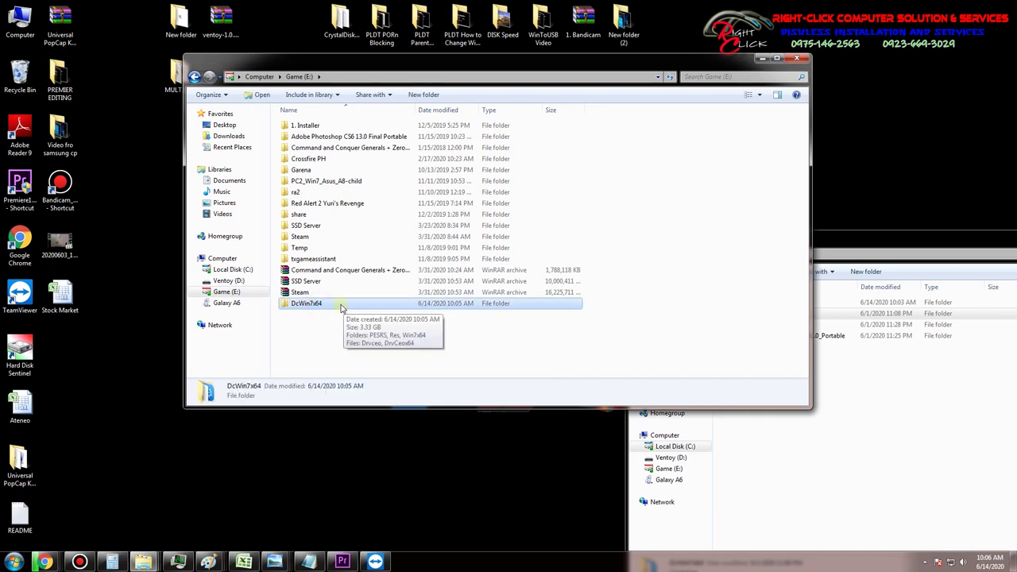
pyautogui.rightClick(341, 307)
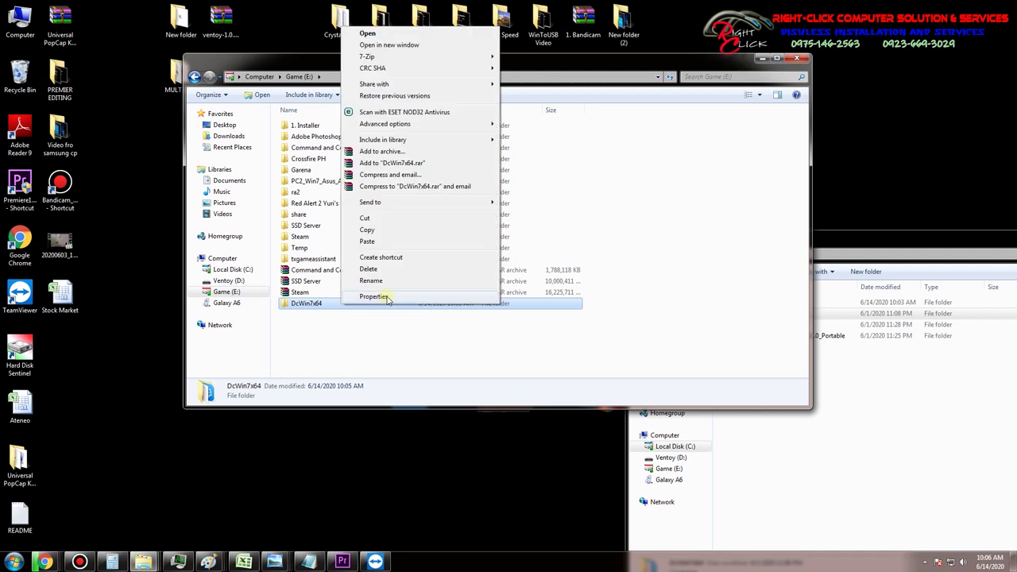
pyautogui.click(387, 296)
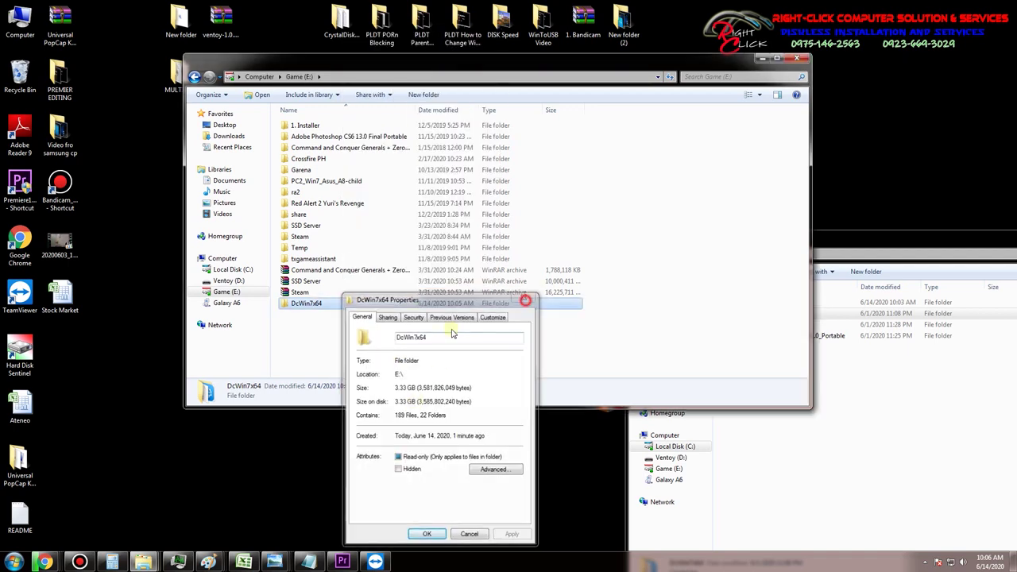
pyautogui.click(528, 296)
# Step: Delete the DcWin7x64 folder from Game (E:) and empty the Recycle Bin
pyautogui.click(298, 305)
pyautogui.click(323, 358)
pyautogui.click(298, 303)
pyautogui.press('Delete')
pyautogui.click(546, 318)
pyautogui.rightClick(20, 71)
pyautogui.click(50, 82)
pyautogui.click(541, 287)
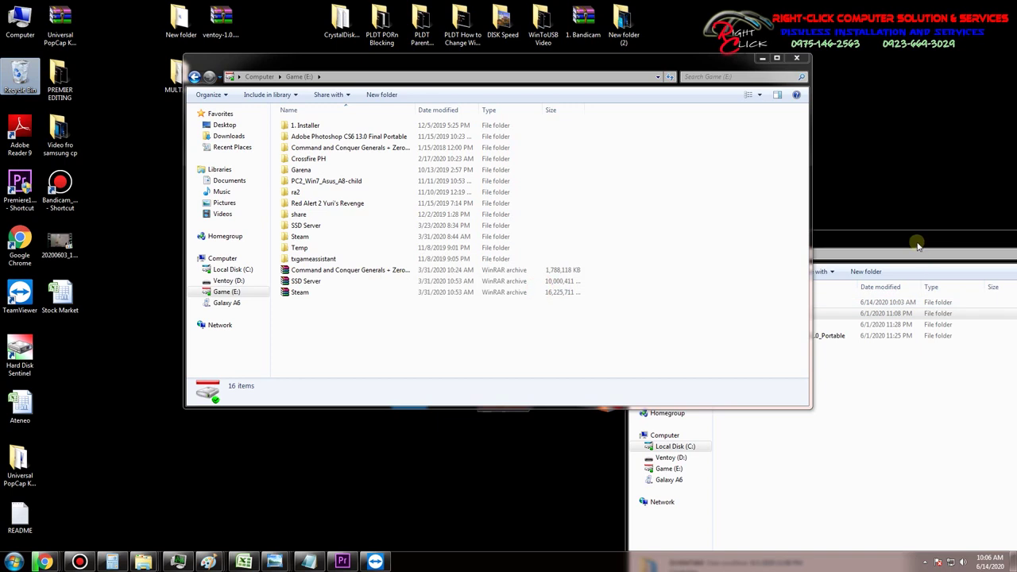
# Step: Select DcWin7x64, Premiere.Pro.13 and Premiere_Pro_CC_2019_v13.1.0_Portable in C:\FILES and check their combined size in the properties
pyautogui.click(892, 312)
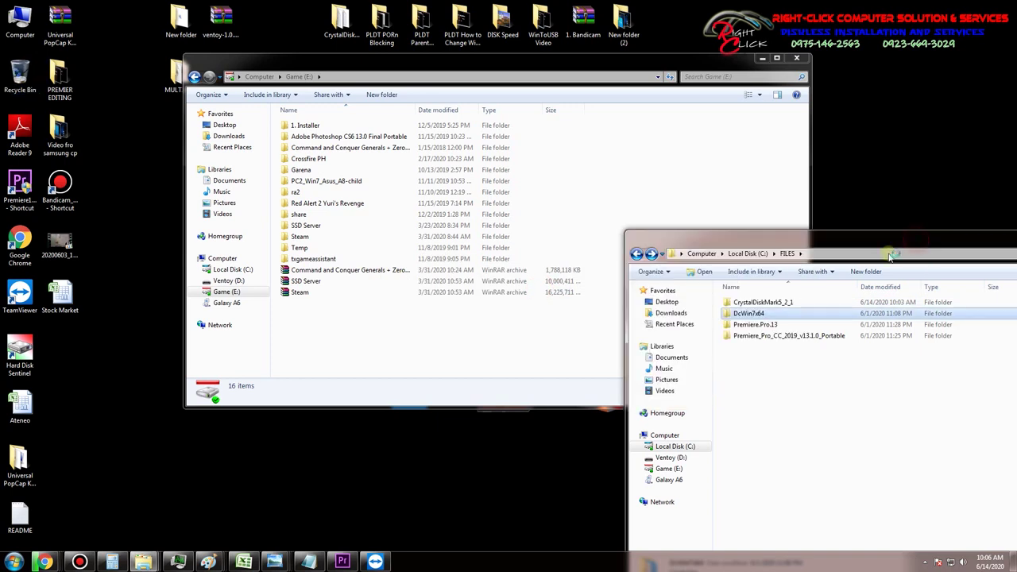
pyautogui.click(769, 336)
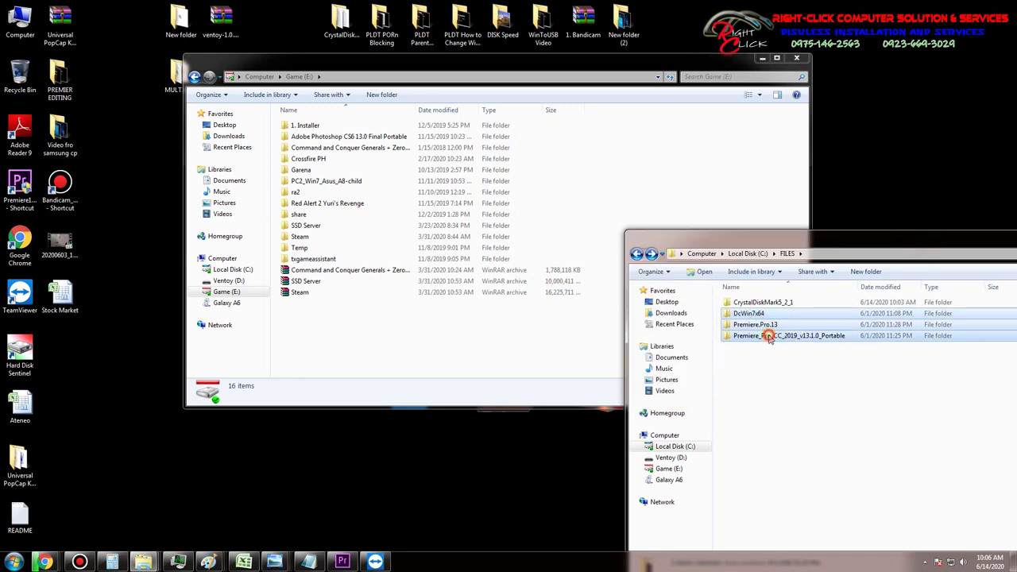
pyautogui.rightClick(769, 336)
pyautogui.click(778, 329)
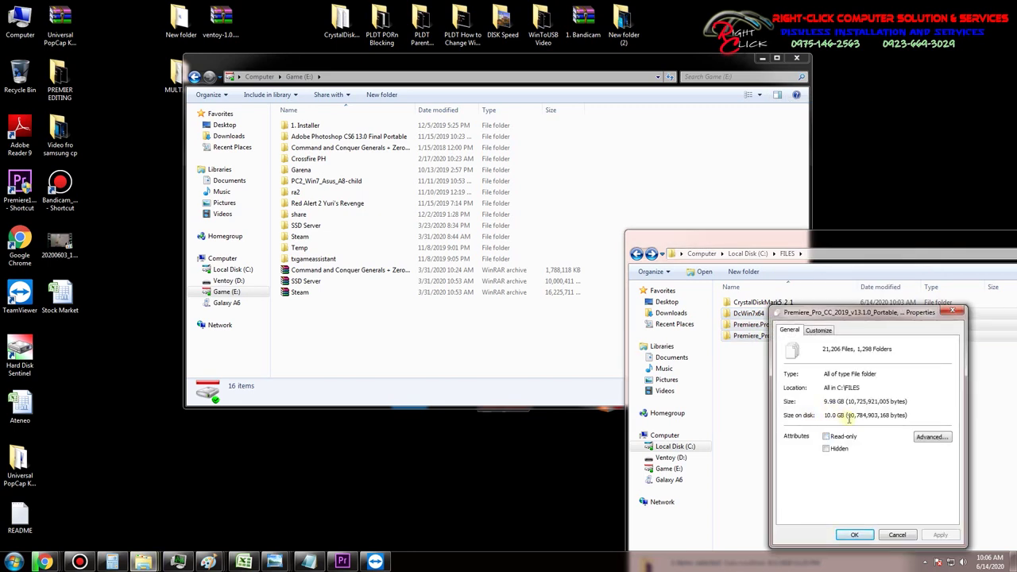
pyautogui.click(953, 311)
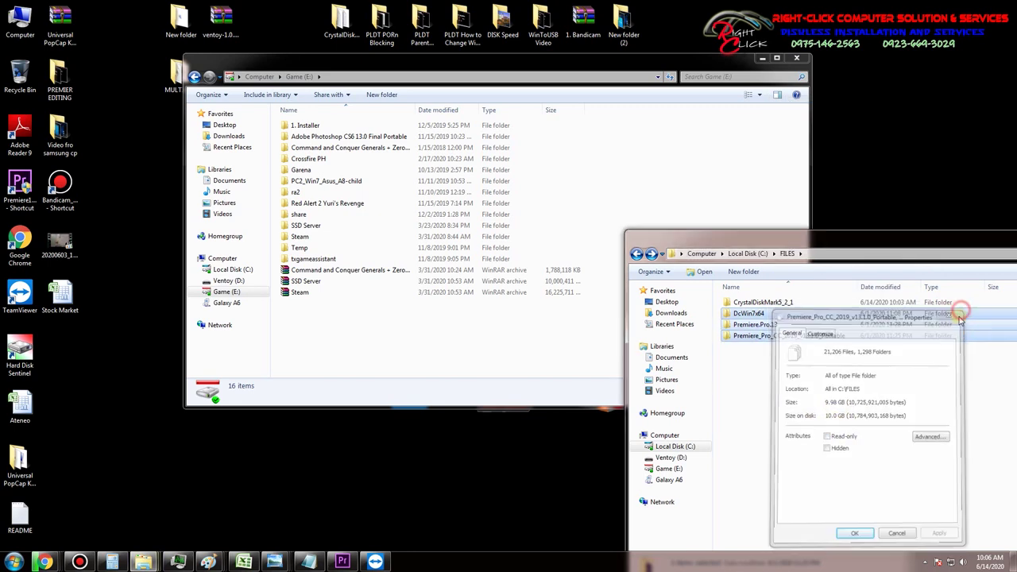
# Step: Open a new Google Chrome window, go to google.com and search for stopwatch
pyautogui.rightClick(753, 324)
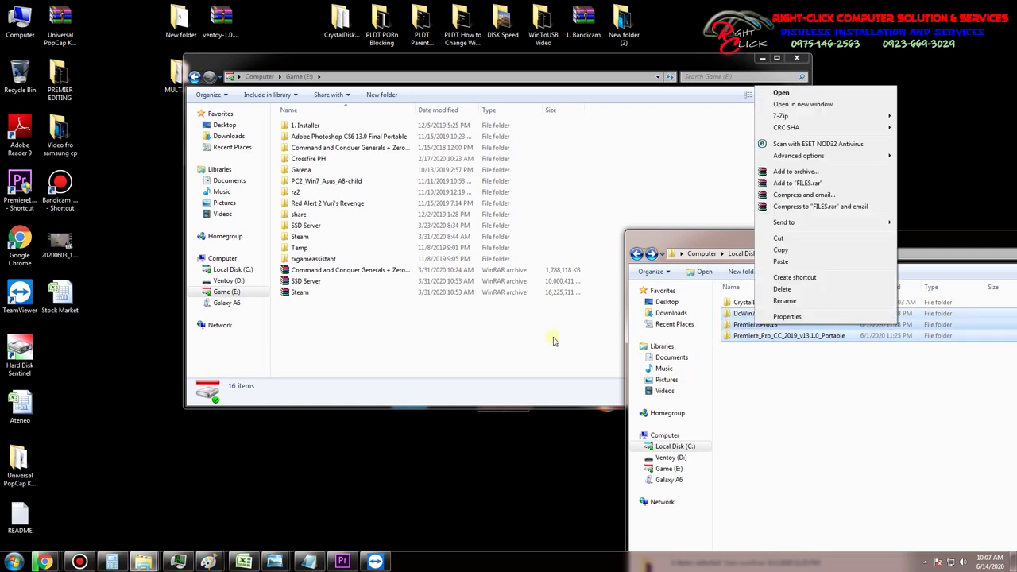
pyautogui.click(13, 562)
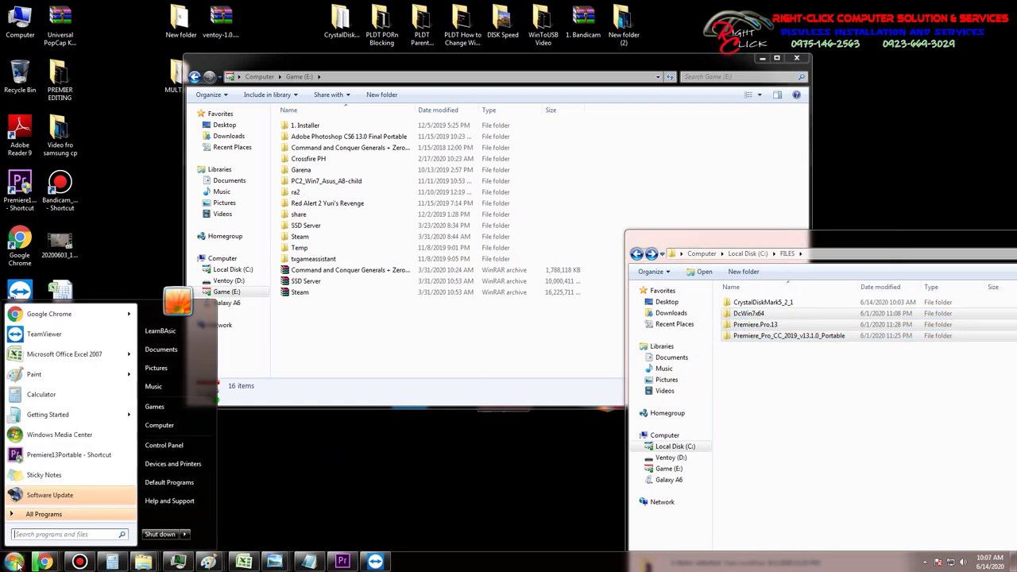
pyautogui.click(47, 314)
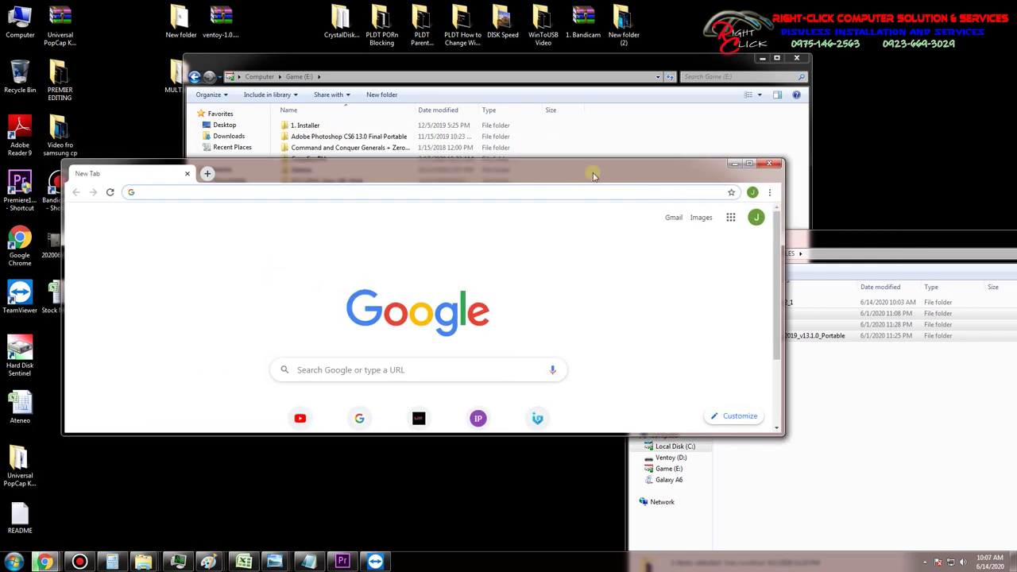
pyautogui.write('google.com')
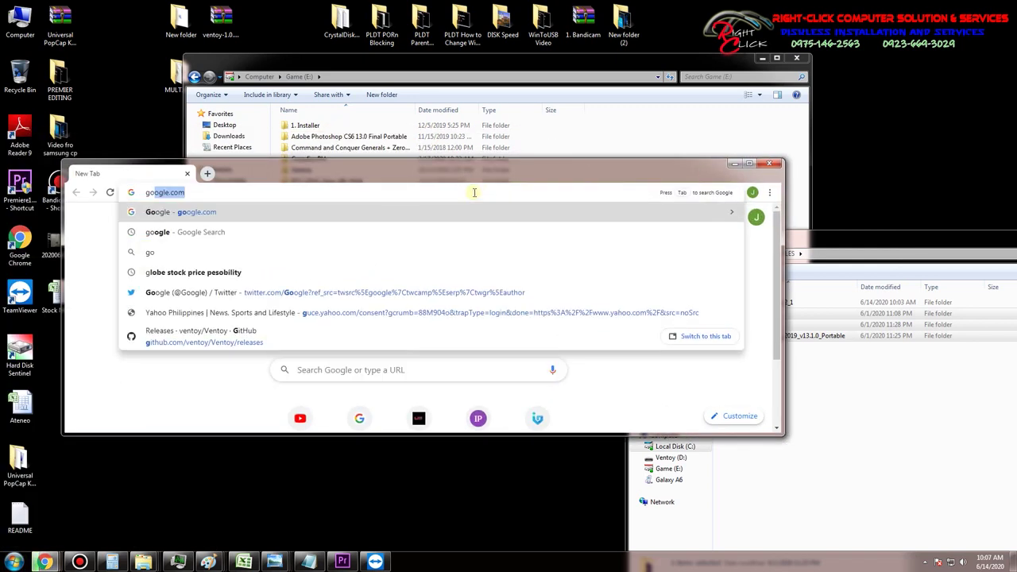
pyautogui.press('Return')
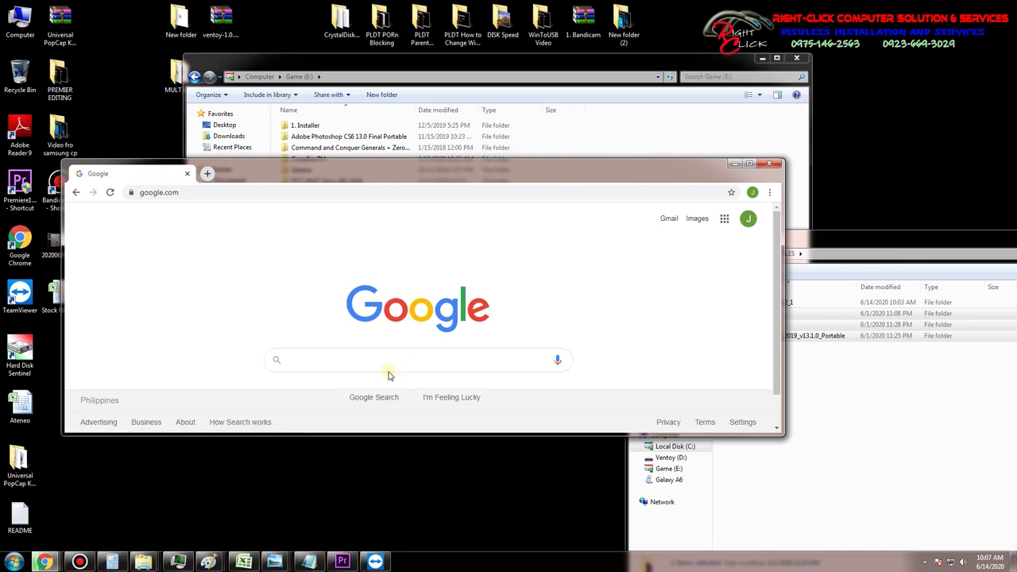
pyautogui.write('sto')
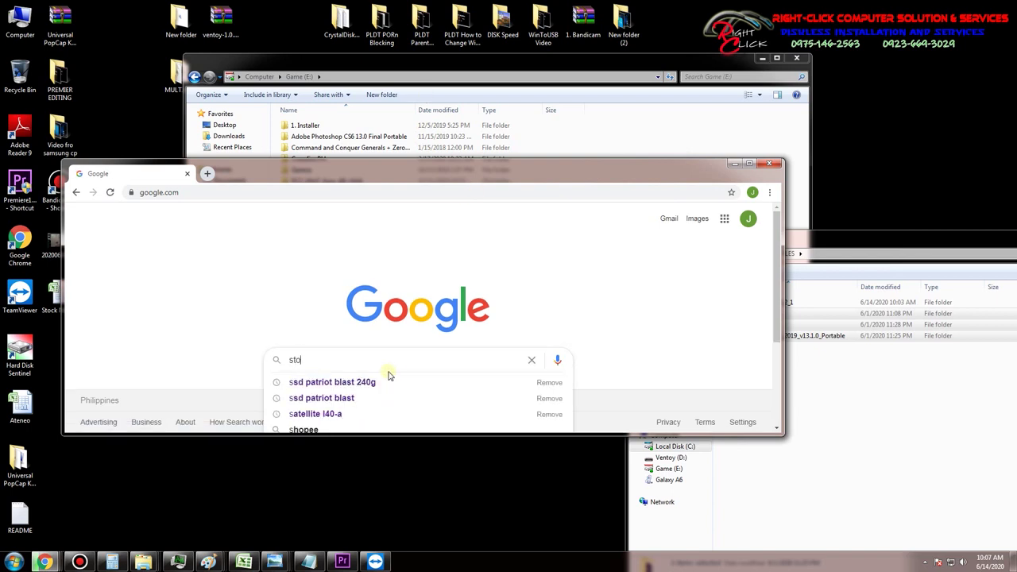
pyautogui.write('p')
pyautogui.click(389, 376)
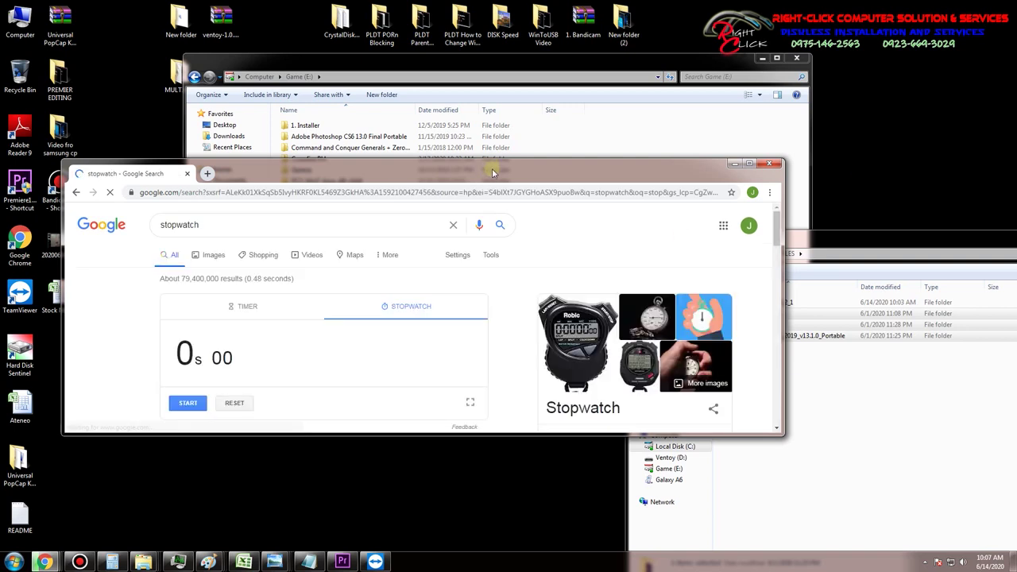
# Step: Shrink the stopwatch browser window and arrange it with the Game (E:) and FILES windows so all three are visible
pyautogui.moveTo(636, 168); pyautogui.dragTo(636, 118)
pyautogui.moveTo(782, 385); pyautogui.dragTo(522, 445)
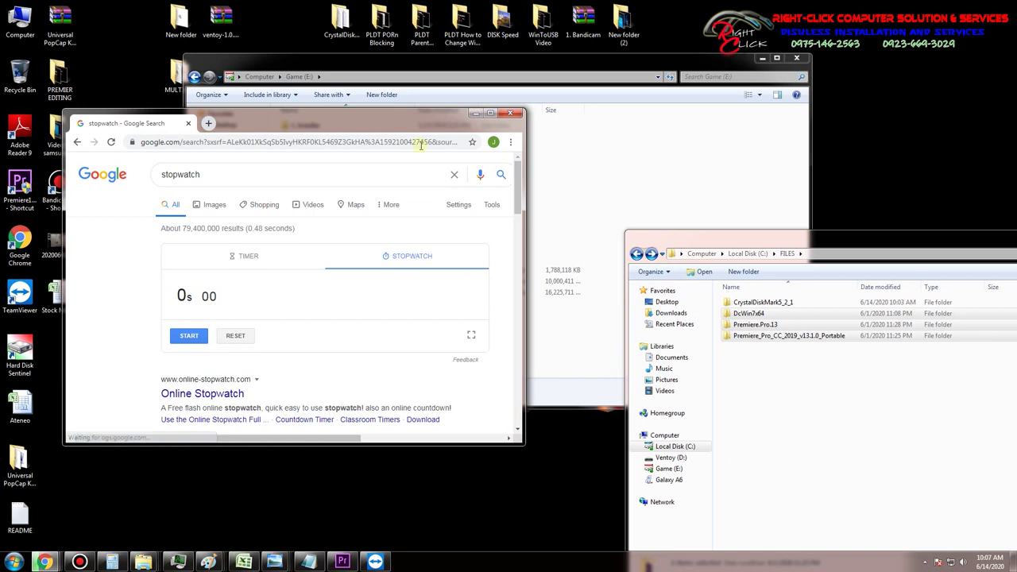
pyautogui.moveTo(419, 130); pyautogui.dragTo(363, 231)
pyautogui.moveTo(497, 67); pyautogui.dragTo(694, 40)
pyautogui.click(776, 438)
pyautogui.moveTo(729, 240); pyautogui.dragTo(811, 400)
# Step: Check the combined size of DcWin7x64, Premiere.Pro.13 and Premiere_Pro_CC_2019_v13.1.0_Portable in C:\FILES through their properties
pyautogui.moveTo(847, 517)
pyautogui.mouseDown()
pyautogui.moveTo(816, 483)
pyautogui.moveTo(819, 471)
pyautogui.mouseUp()
pyautogui.rightClick(818, 471)
pyautogui.click(850, 481)
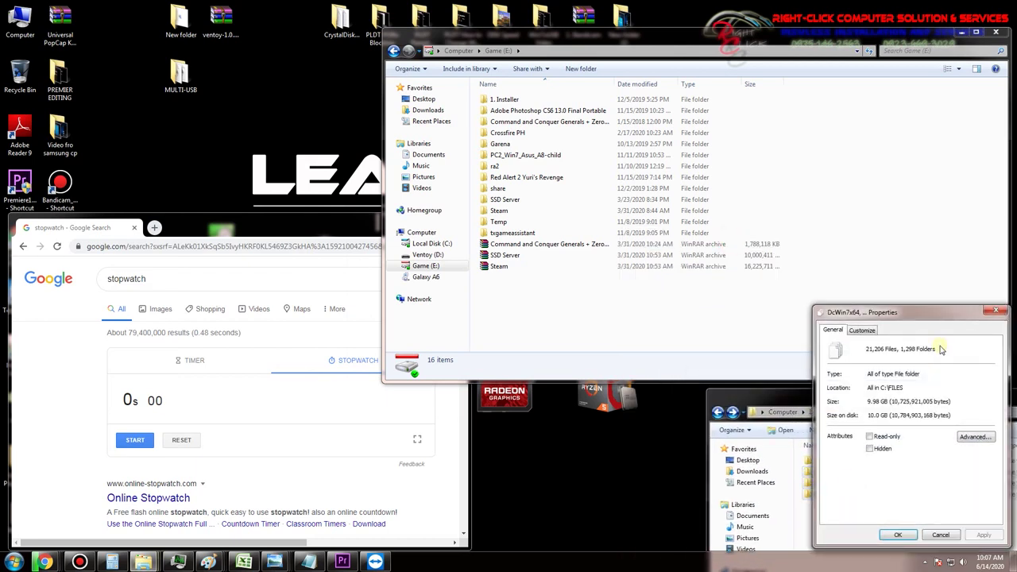
pyautogui.click(996, 312)
# Step: Copy DcWin7x64, Premiere.Pro.13 and Premiere_Pro_CC_2019_v13.1.0_Portable from C:\FILES and try to paste them into Game (E:)
pyautogui.moveTo(869, 529); pyautogui.dragTo(820, 482)
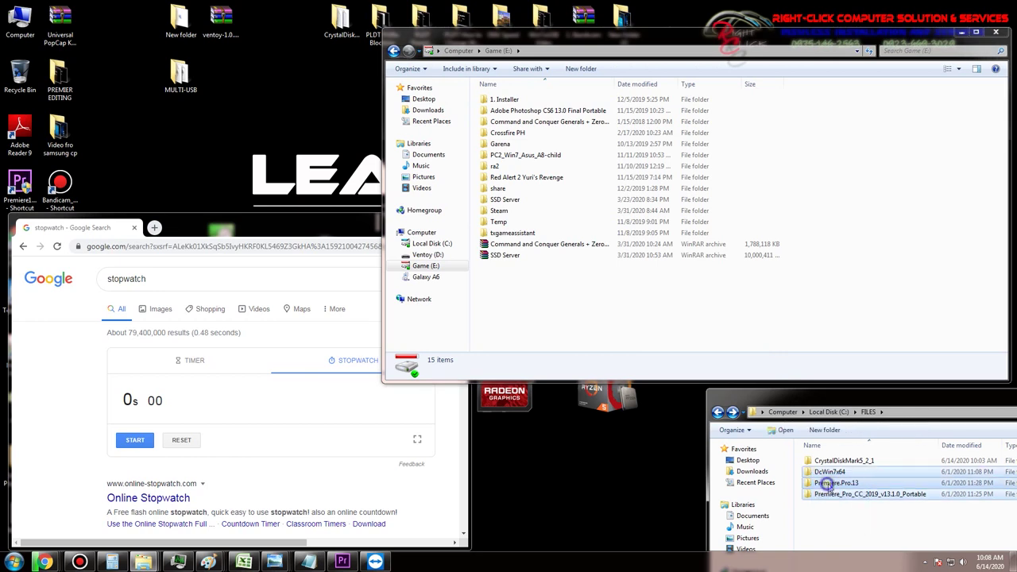
pyautogui.rightClick(820, 482)
pyautogui.click(866, 411)
pyautogui.rightClick(538, 283)
pyautogui.click(565, 357)
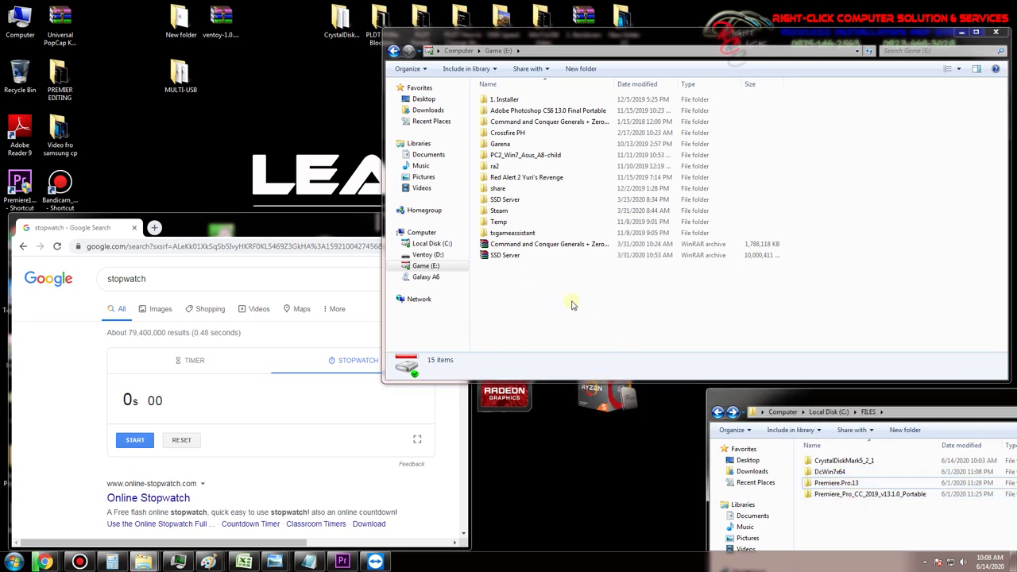
# Step: Paste the three copied folders into Game (E:) and time the transfer with the stopwatch, stopping it when the copy finishes
pyautogui.rightClick(525, 305)
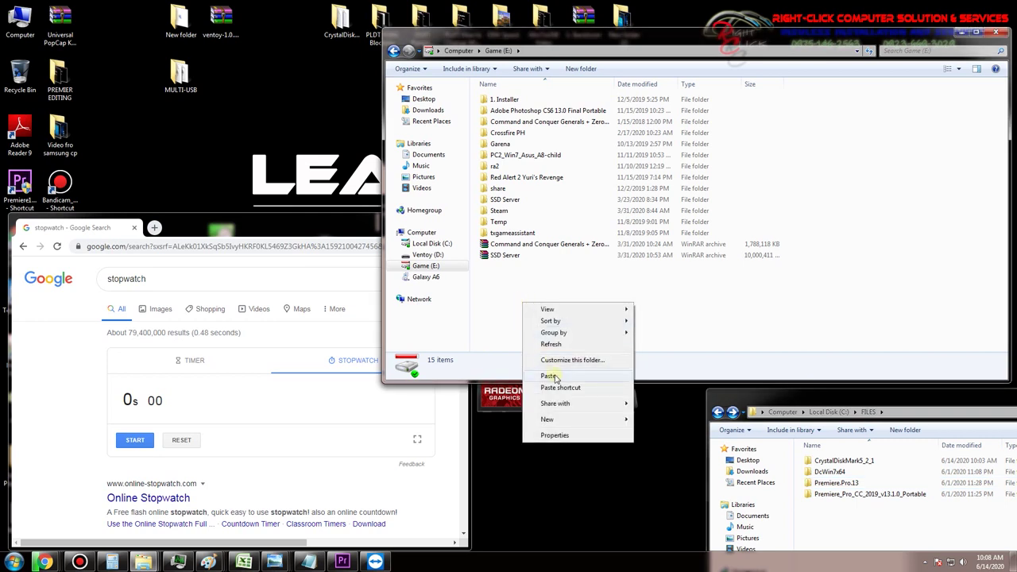
pyautogui.click(548, 376)
pyautogui.click(135, 440)
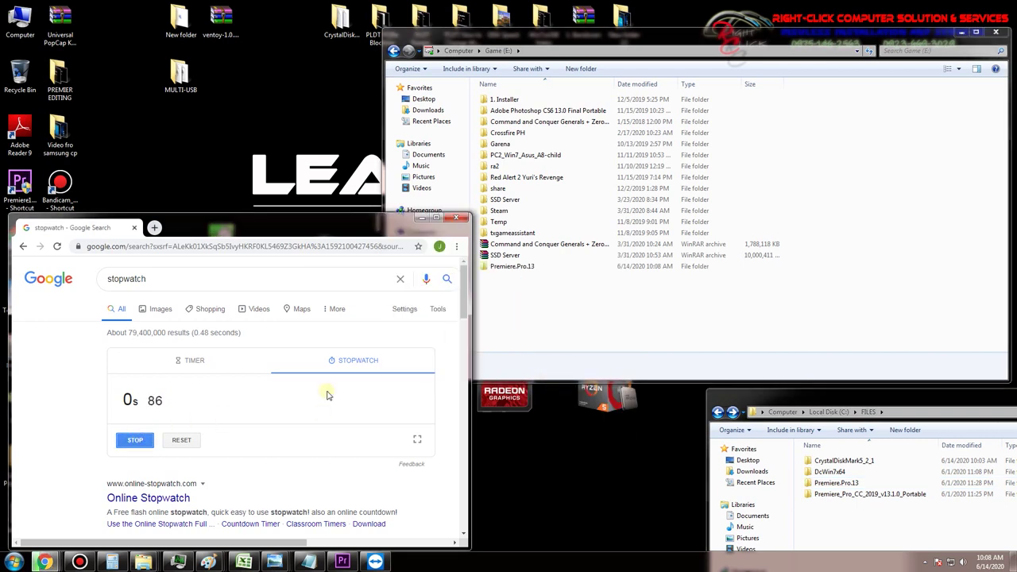
pyautogui.moveTo(511, 238); pyautogui.dragTo(780, 240)
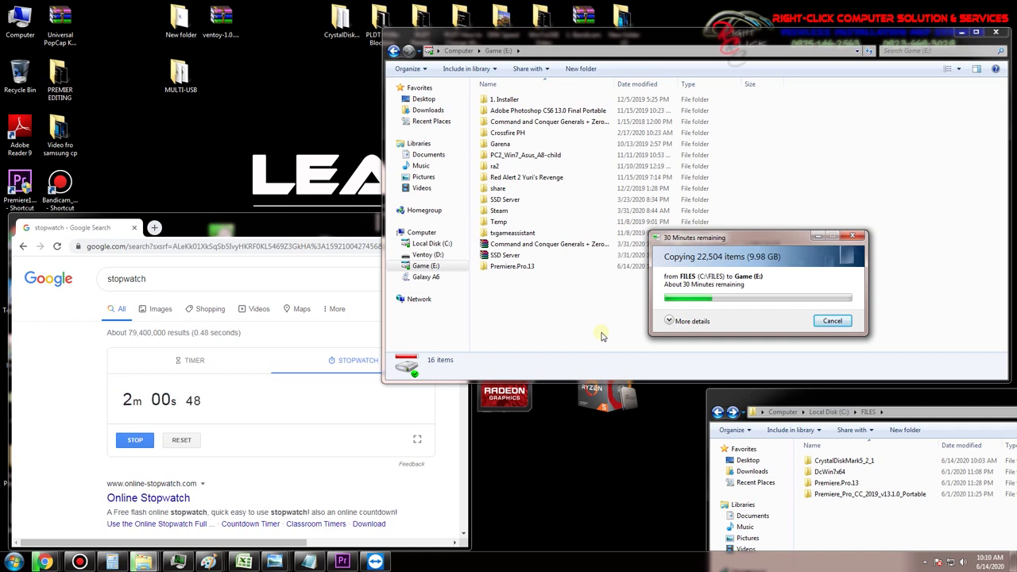
pyautogui.moveTo(794, 397); pyautogui.dragTo(751, 372)
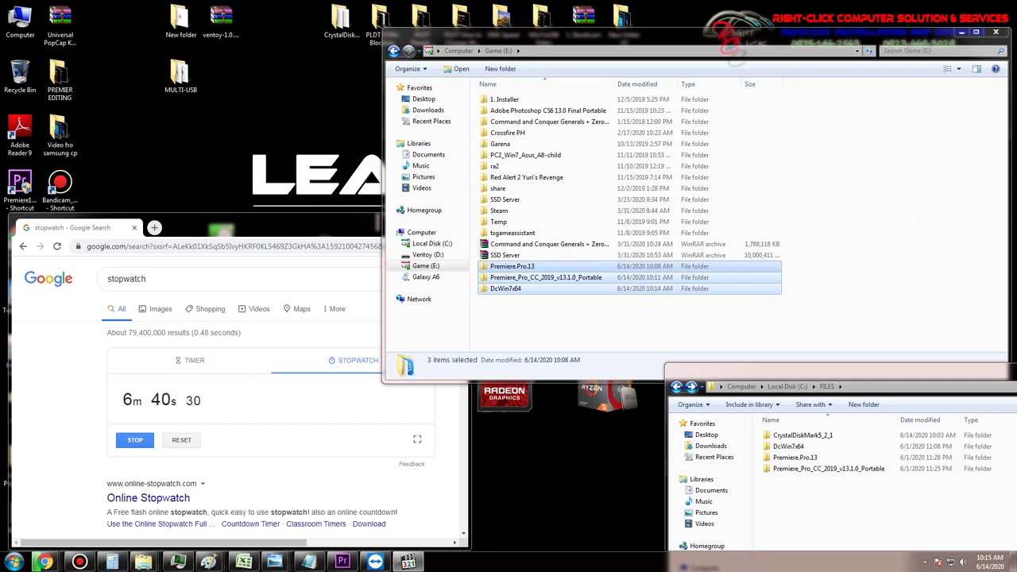
pyautogui.click(143, 439)
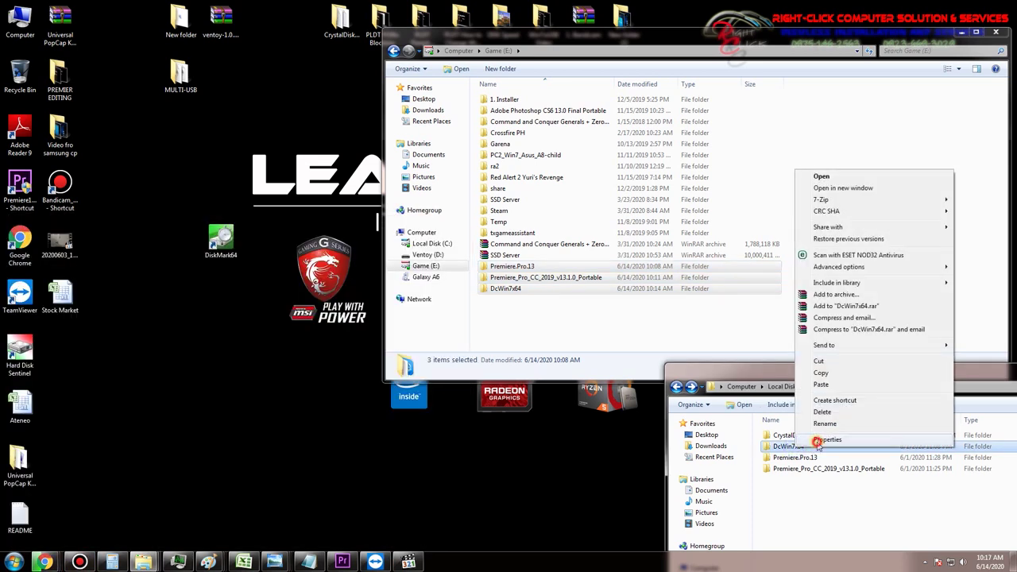
# Step: Check the size of DcWin7x64 in C:\FILES and of the three copied folders on Game (E:) through their properties
pyautogui.click(804, 438)
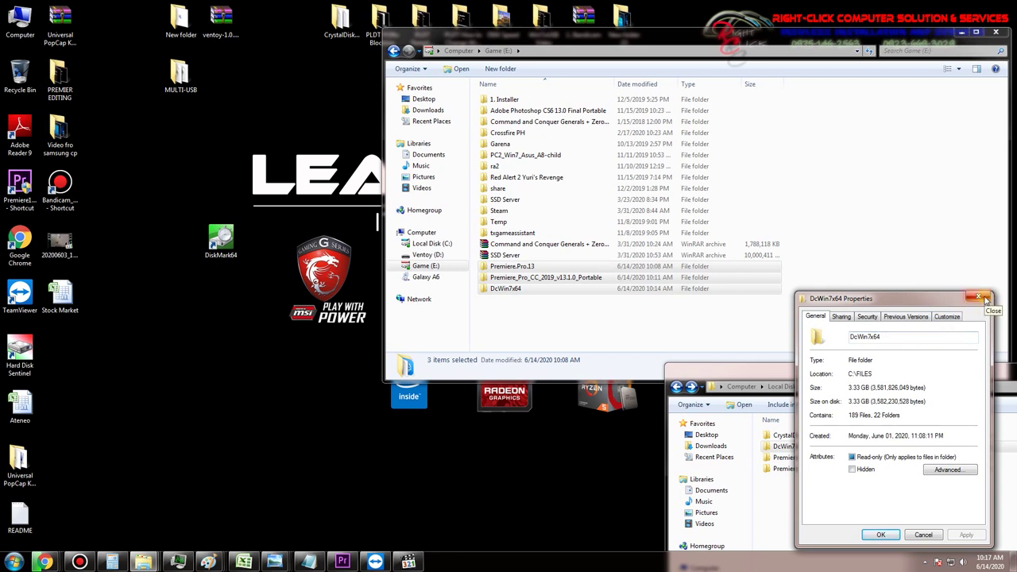
pyautogui.click(983, 299)
pyautogui.rightClick(532, 293)
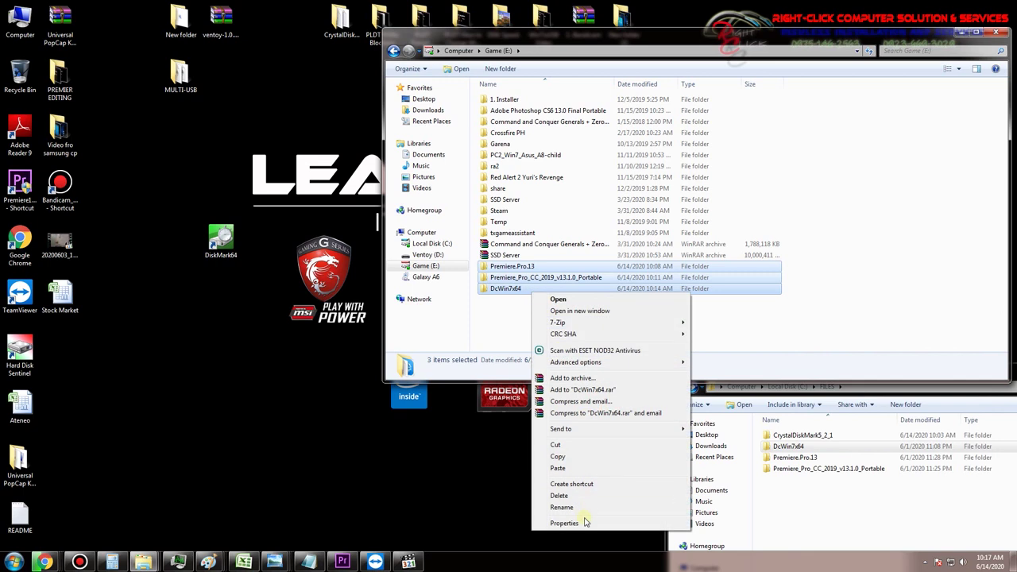
pyautogui.click(589, 522)
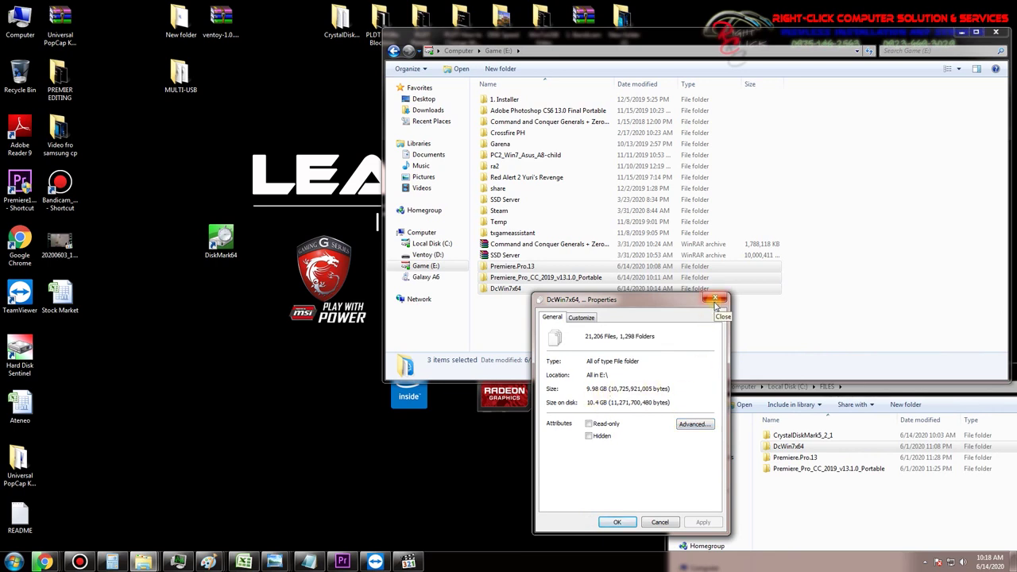
pyautogui.click(715, 300)
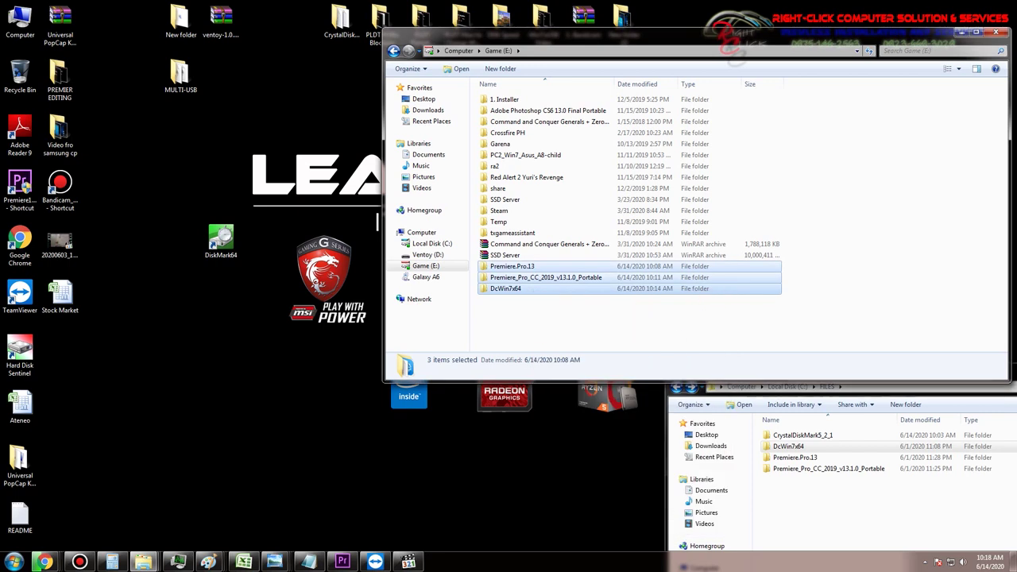
pyautogui.click(409, 561)
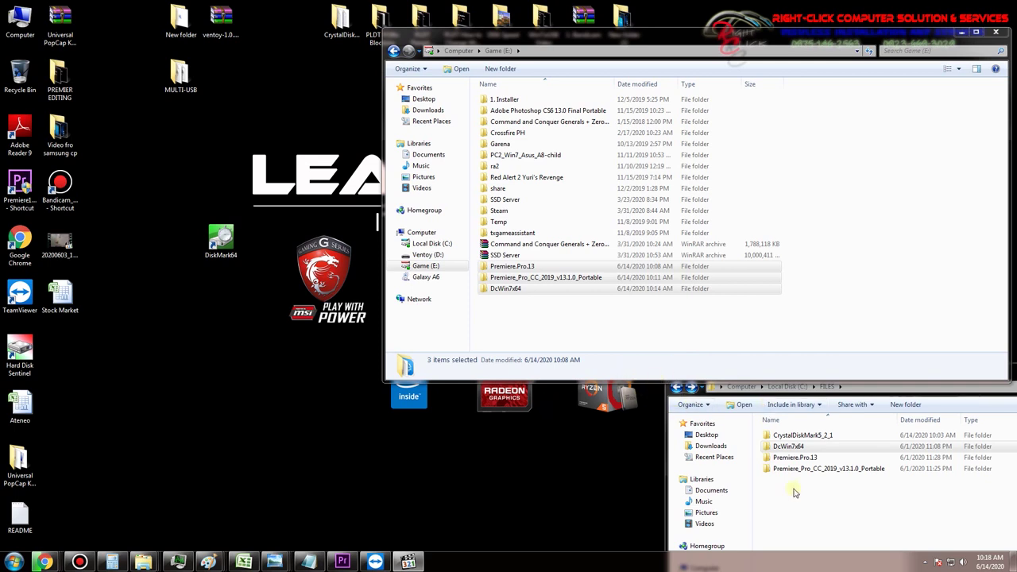
pyautogui.click(785, 447)
pyautogui.rightClick(787, 447)
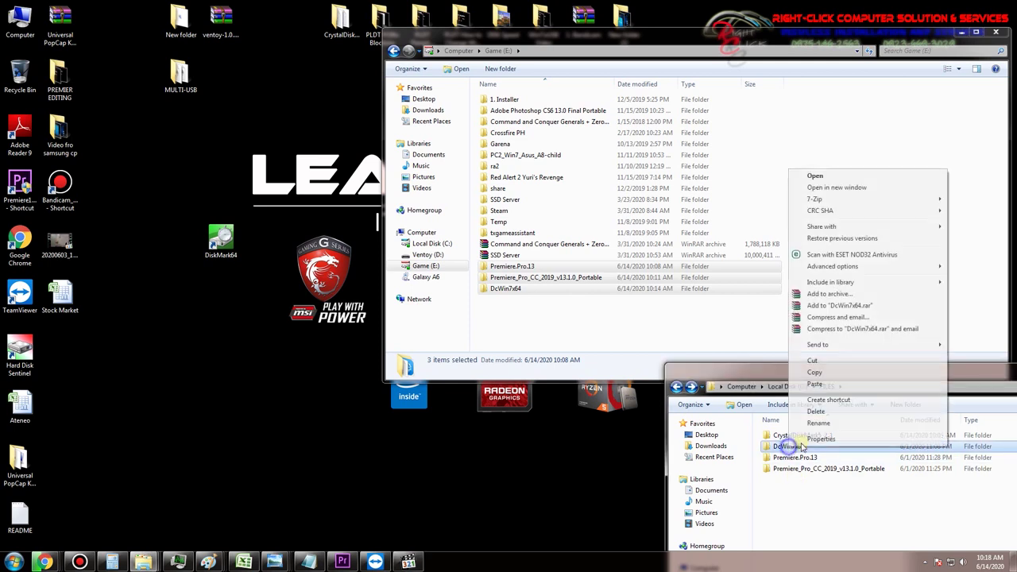
pyautogui.click(550, 311)
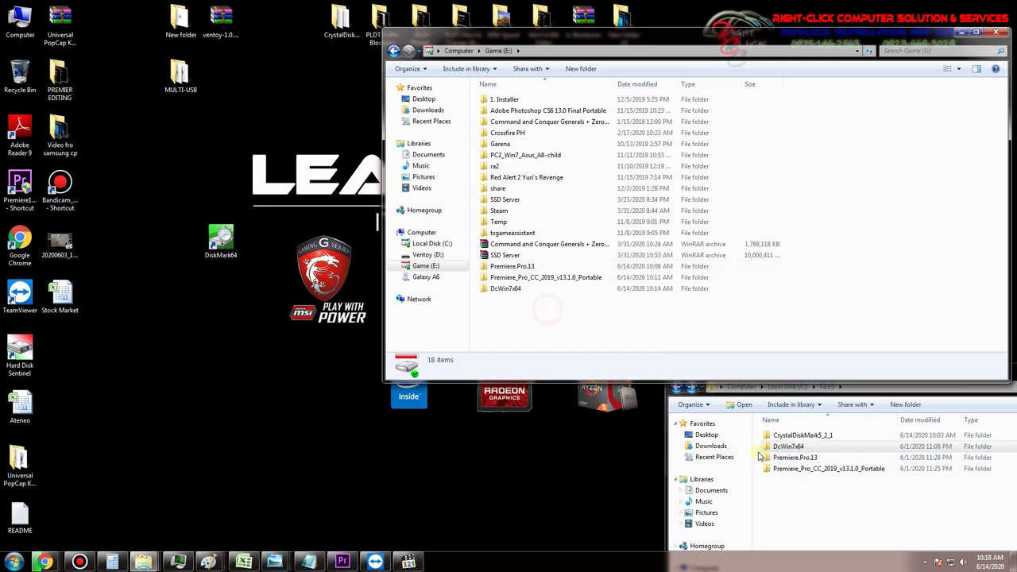
pyautogui.click(770, 459)
pyautogui.rightClick(770, 459)
pyautogui.click(541, 312)
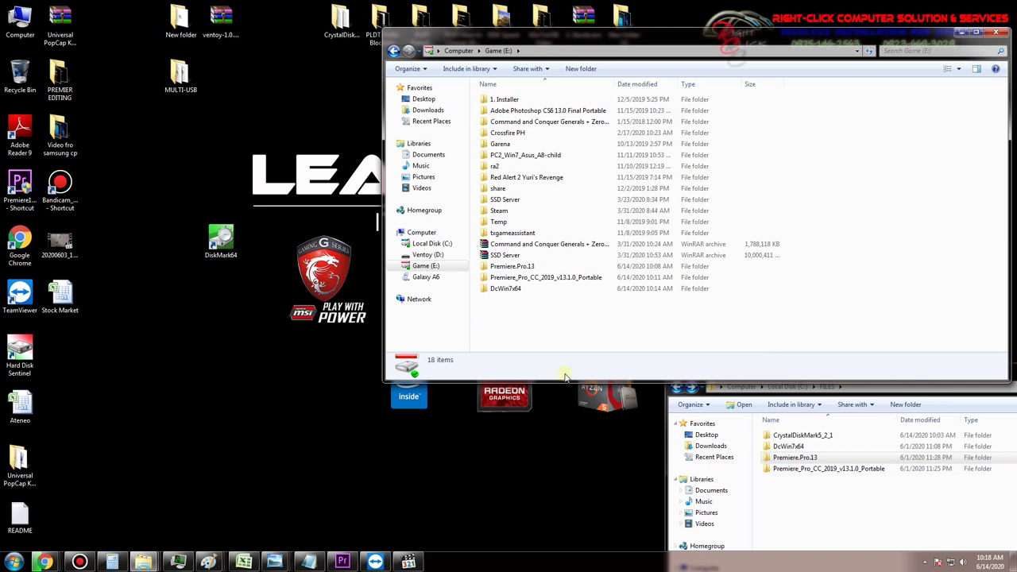
pyautogui.moveTo(822, 499); pyautogui.dragTo(794, 445)
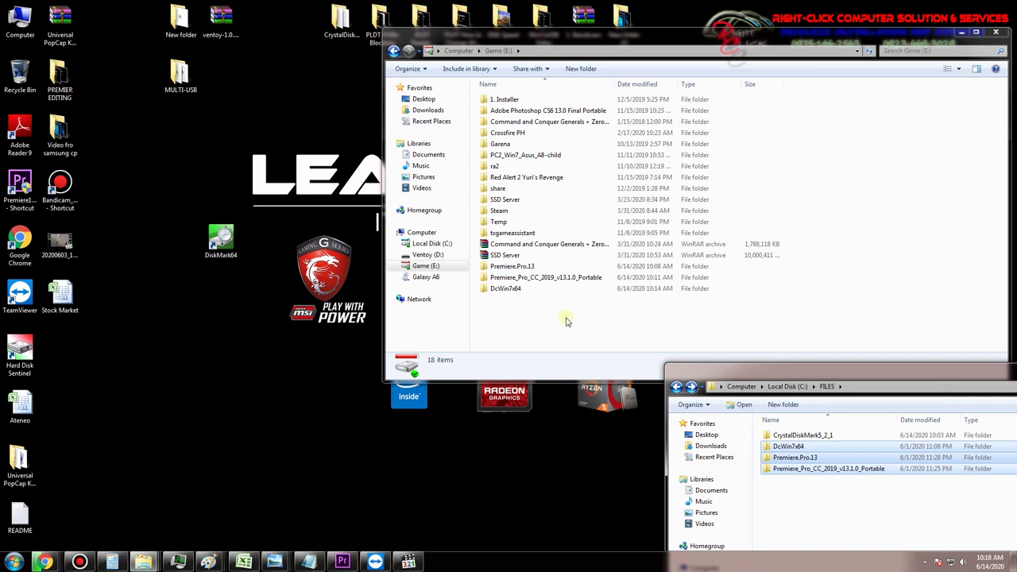
pyautogui.moveTo(785, 468); pyautogui.dragTo(657, 32)
pyautogui.click(658, 32)
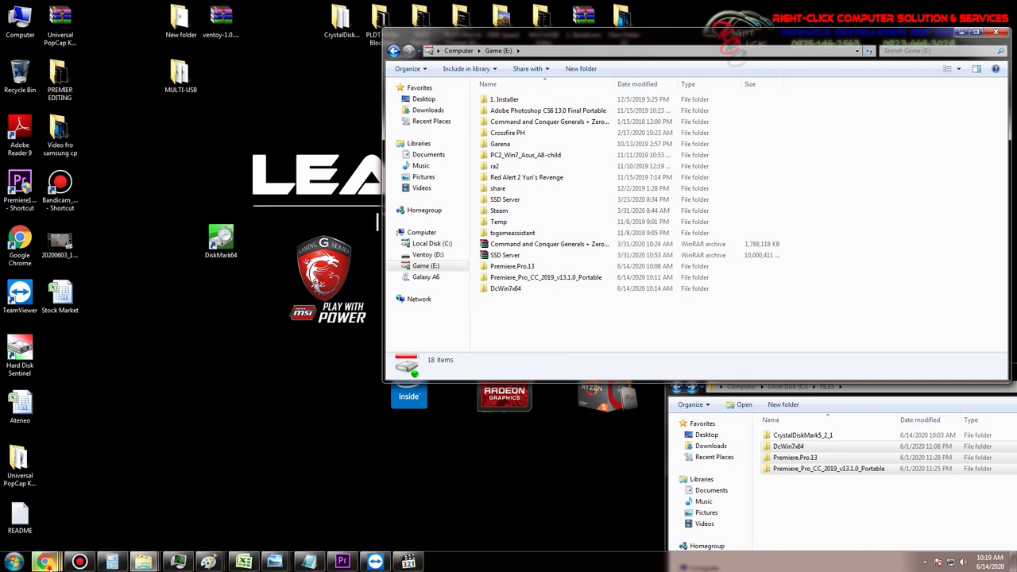
# Step: Switch to the Google Chrome window with the Lazada pages and show the Orico 2139U3 transparent enclosure listing
pyautogui.moveTo(45, 563)
pyautogui.click(789, 516)
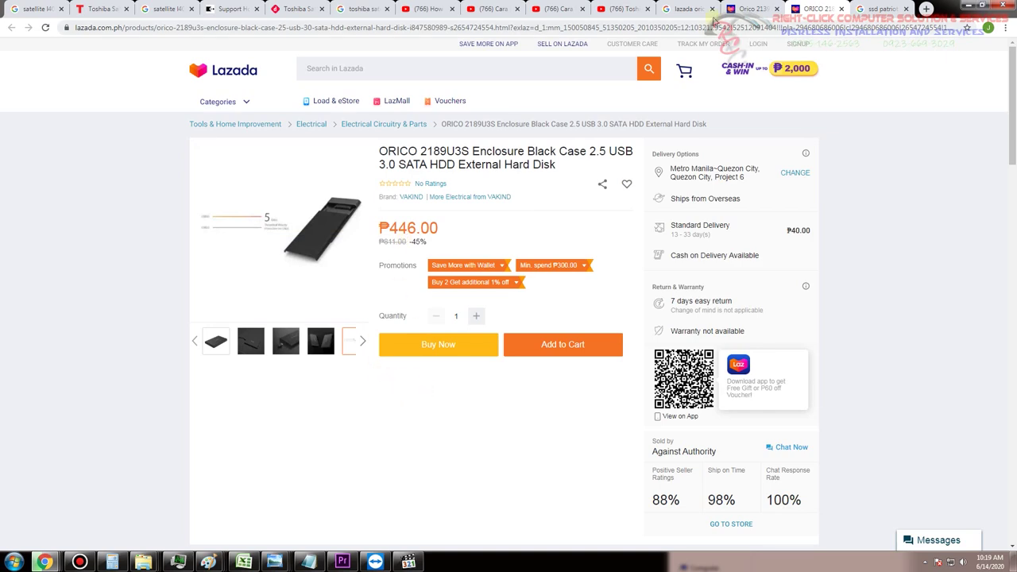
pyautogui.click(748, 9)
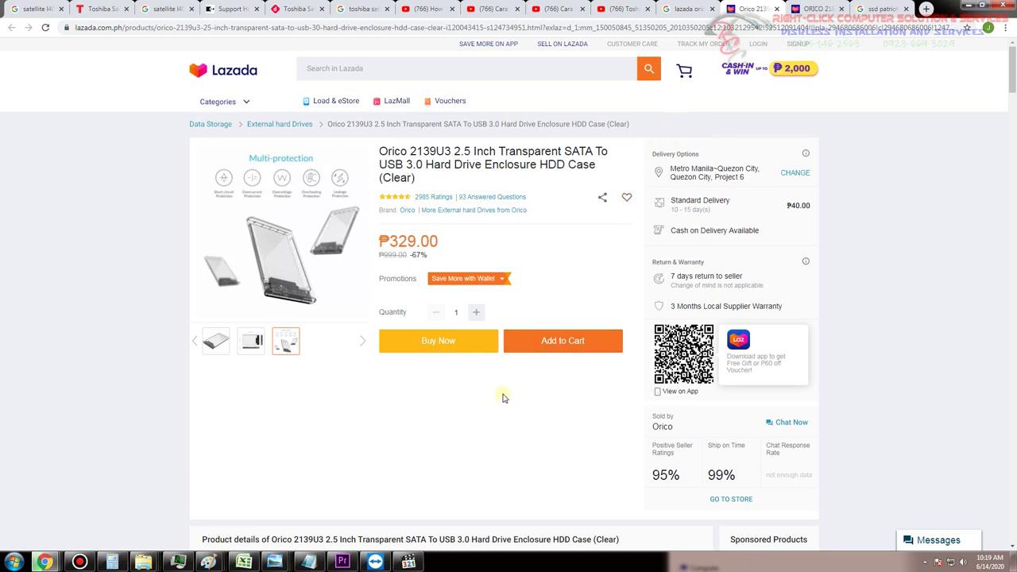
# Step: Examine the product details and images of the Orico 2139U3 hard drive enclosure, and return to the start of the listing
pyautogui.scroll(-3, 502, 398)
pyautogui.scroll(-2, 502, 395)
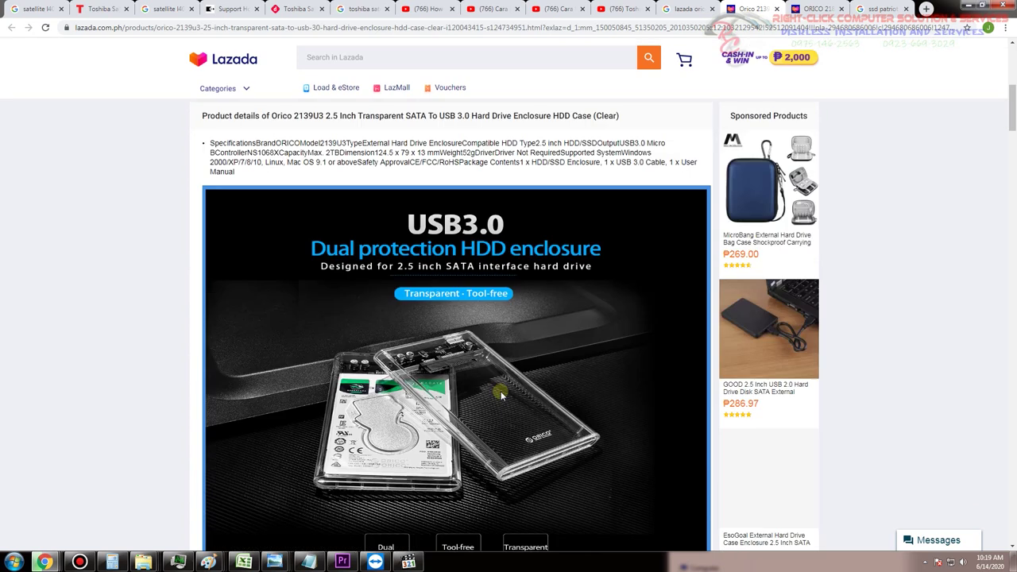
pyautogui.scroll(-1, 500, 374)
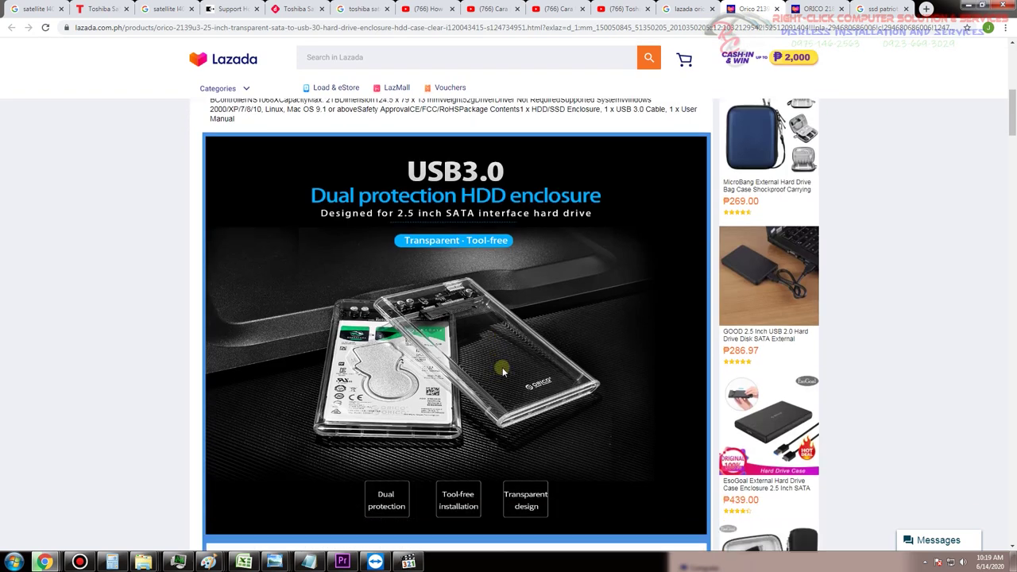
pyautogui.scroll(1, 499, 371)
pyautogui.scroll(-1, 497, 370)
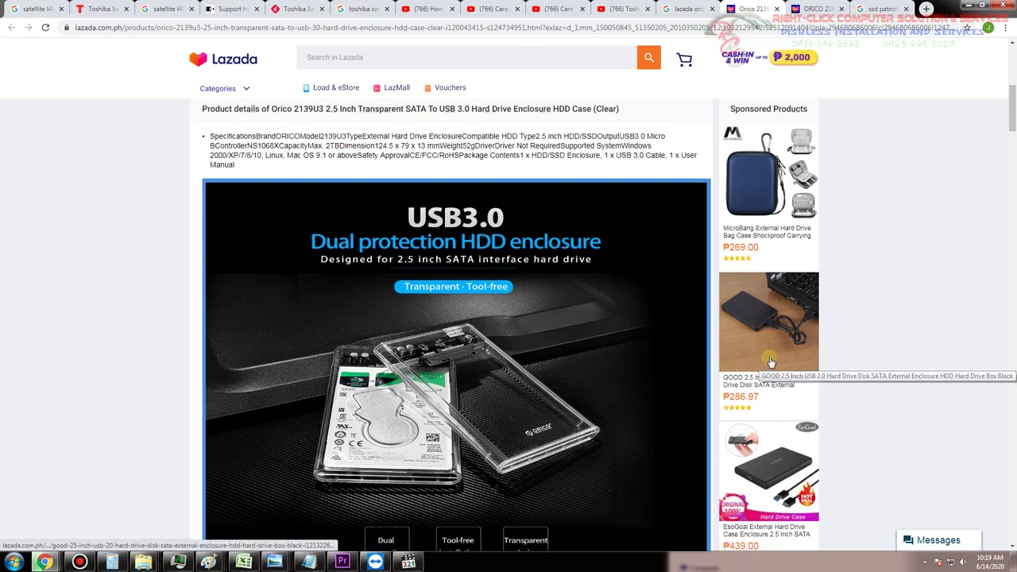
pyautogui.scroll(-1, 769, 318)
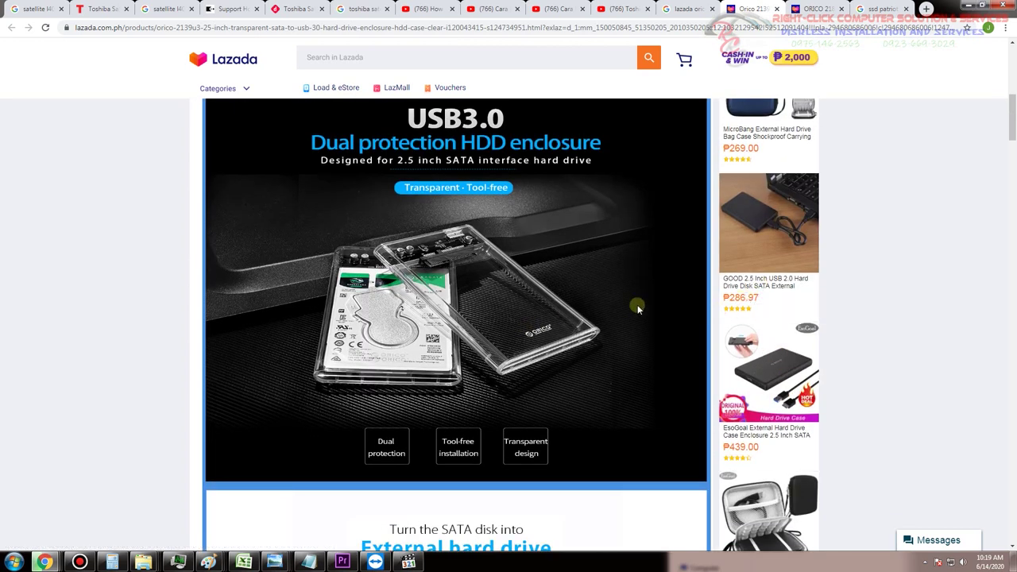
pyautogui.scroll(-2, 637, 305)
pyautogui.scroll(5, 637, 307)
pyautogui.scroll(2, 636, 309)
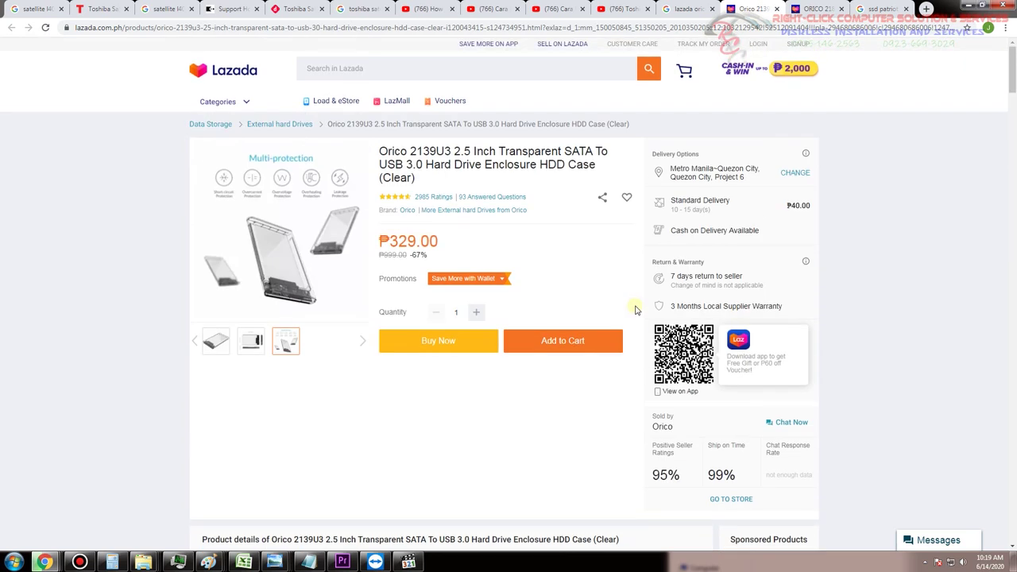